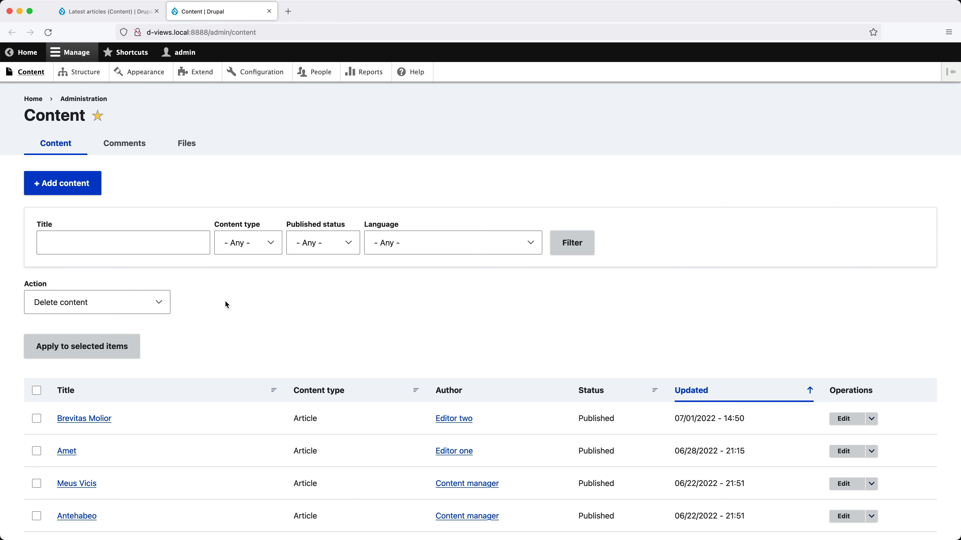
Filter the content list by the title "voco"
click(101, 248)
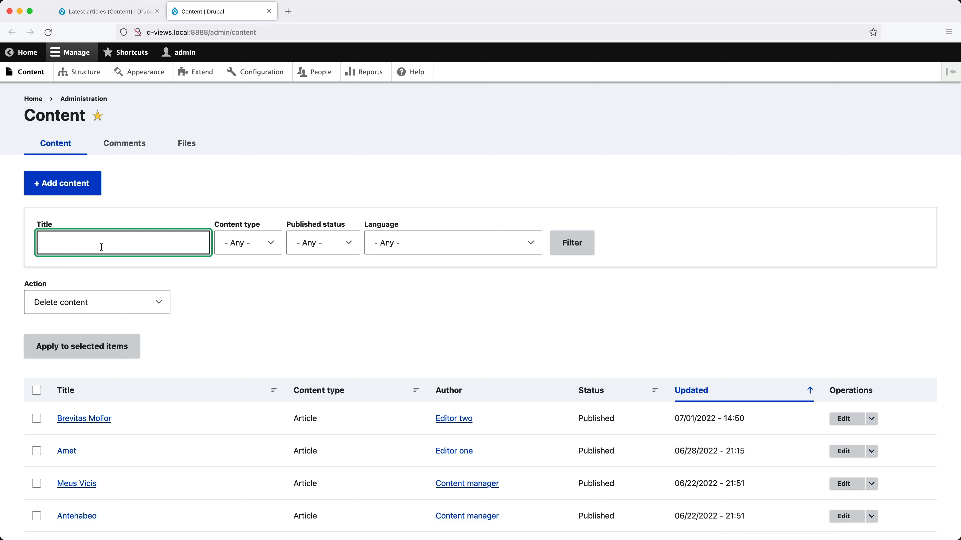
text(voco)
key(Return)
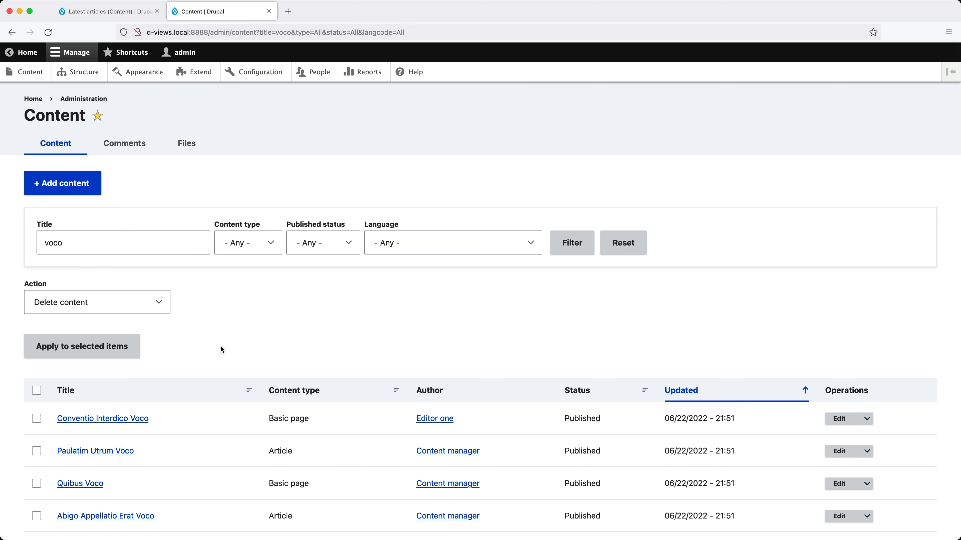
scroll(221, 349, down, 3)
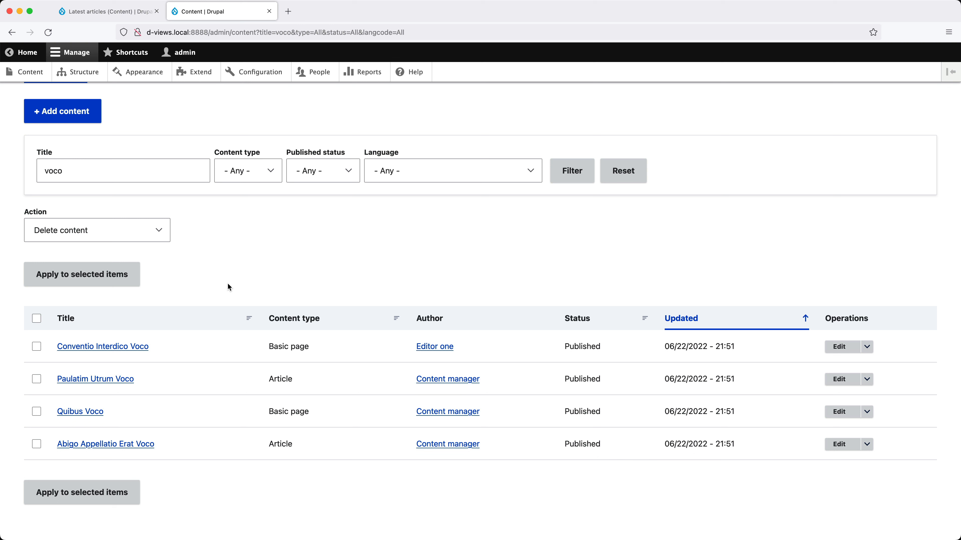
Narrow the filtered content list to the Article content type
click(262, 175)
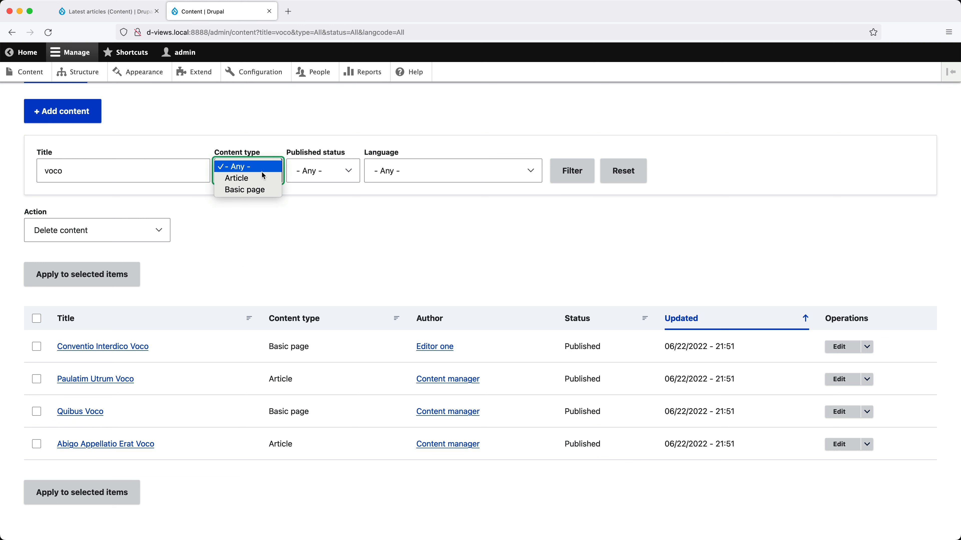
click(258, 183)
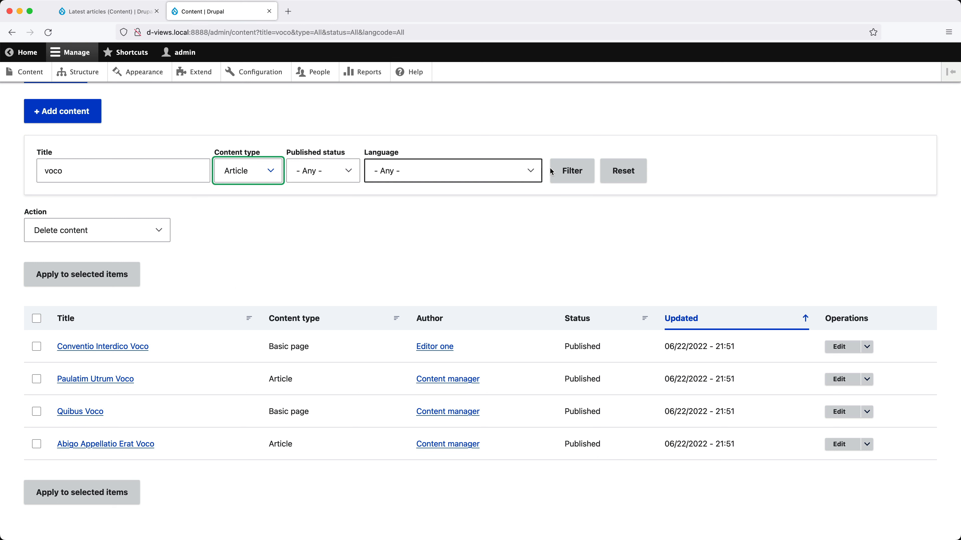
click(569, 170)
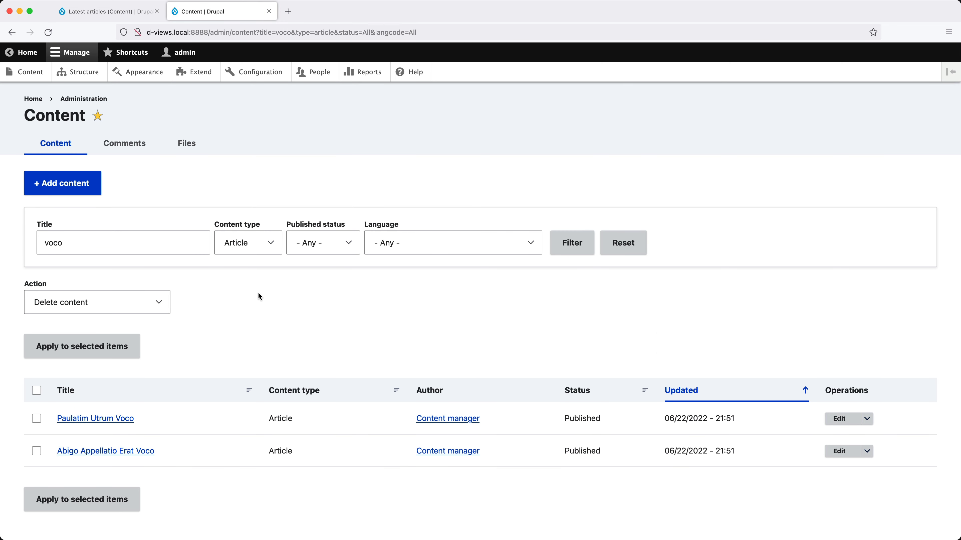
Check the options offered by the Published status and Language filters, leave both at Any, and reset the content list's filters
click(323, 243)
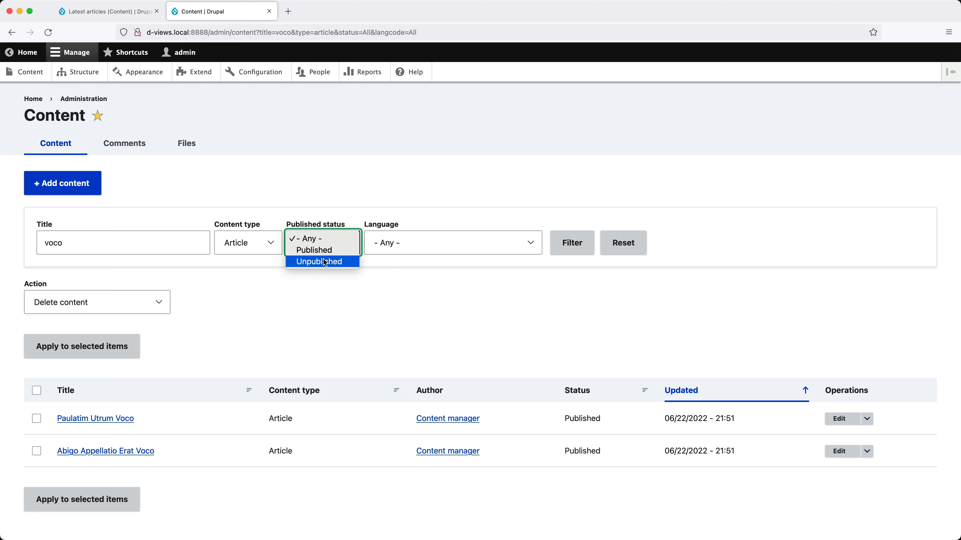
click(444, 247)
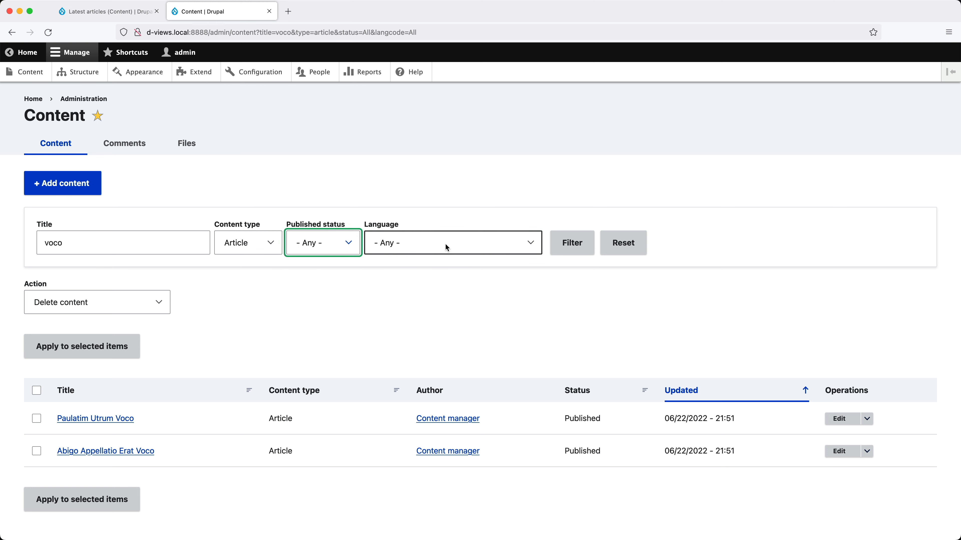
click(446, 247)
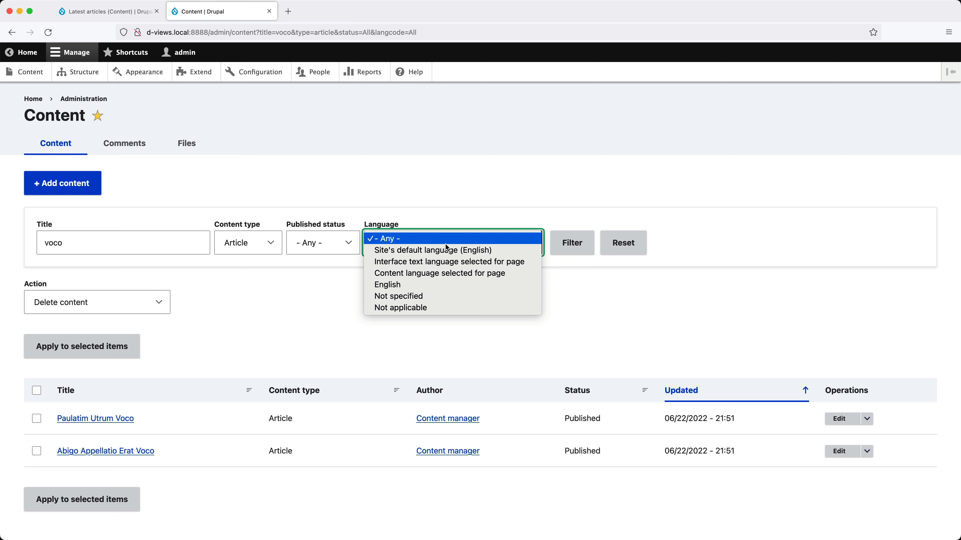
click(445, 241)
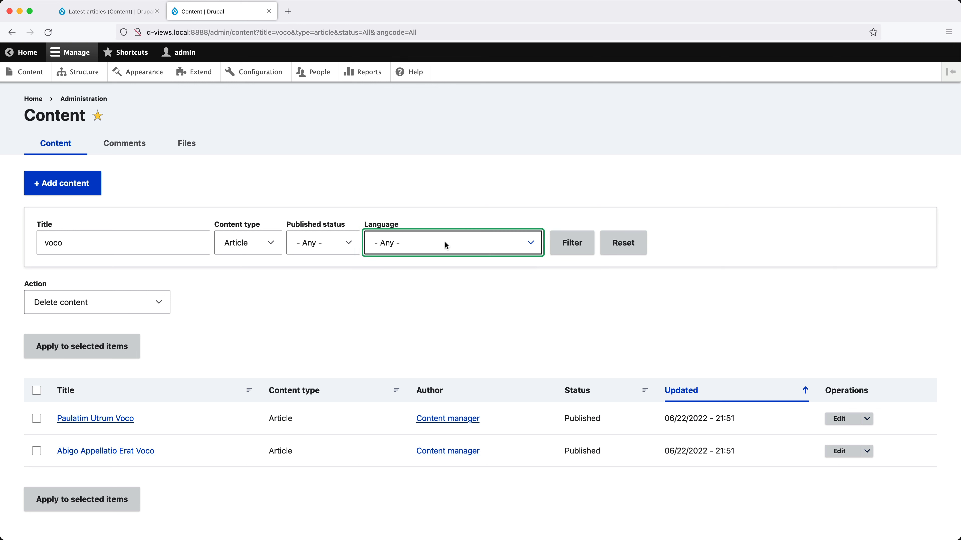
click(557, 288)
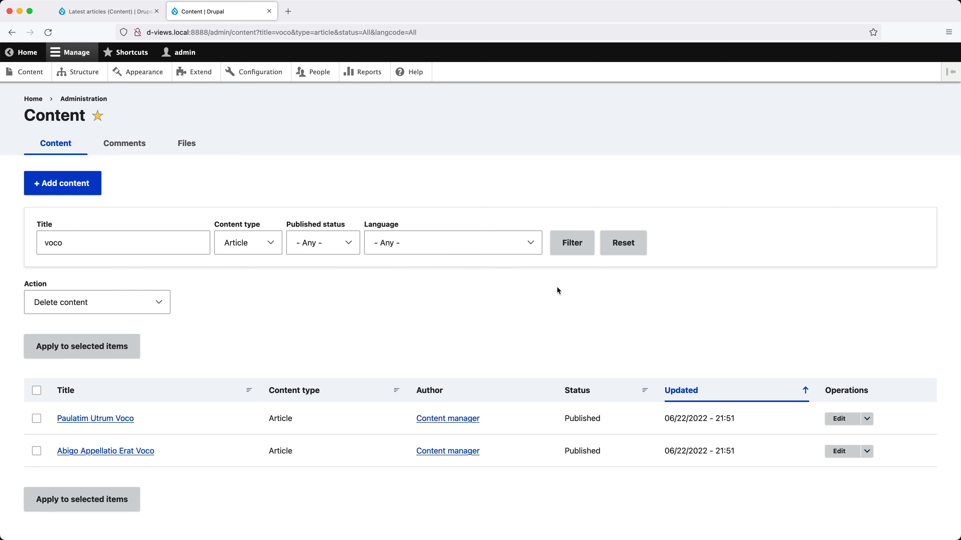
click(623, 244)
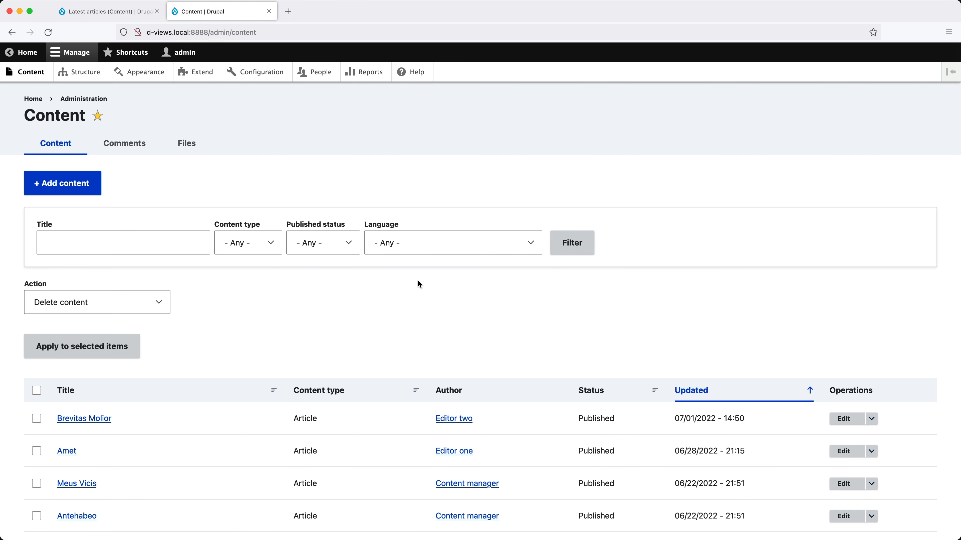
Close the content list and expose the Latest articles view's Content: Published filter to visitors, applied to all displays
click(269, 11)
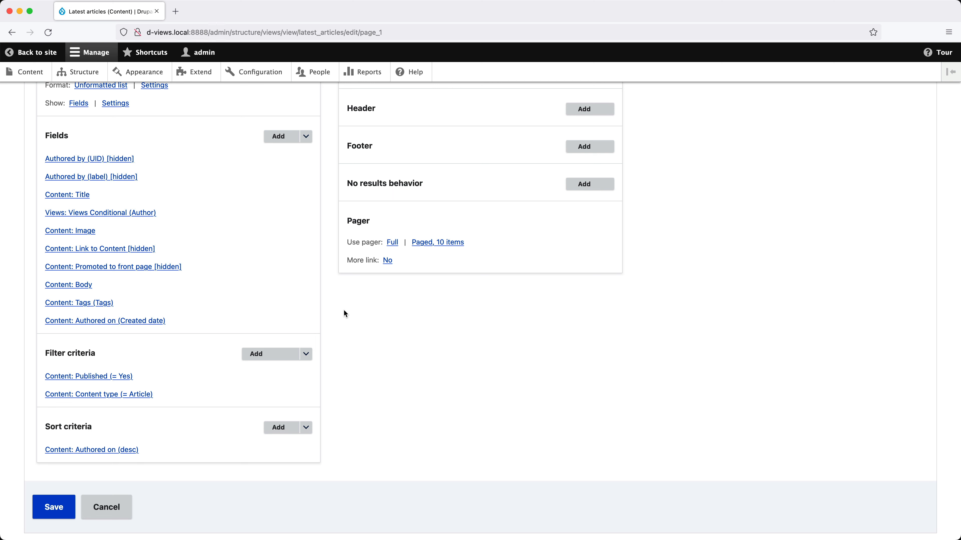
scroll(344, 310, down, 1)
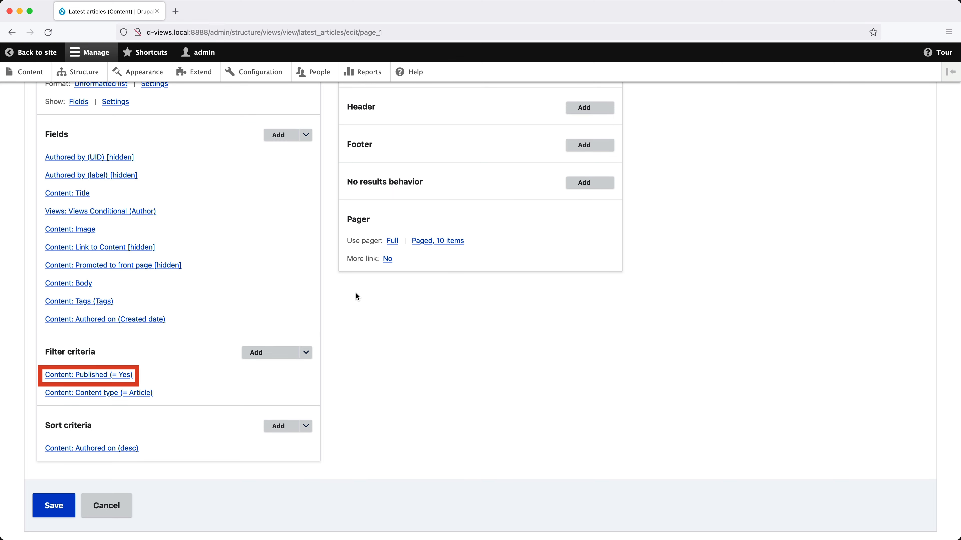
click(121, 374)
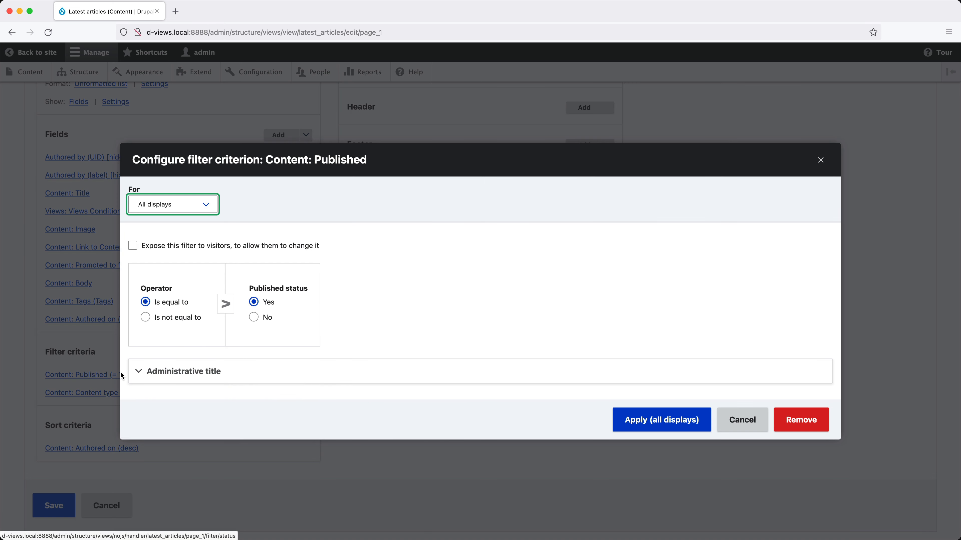
click(180, 247)
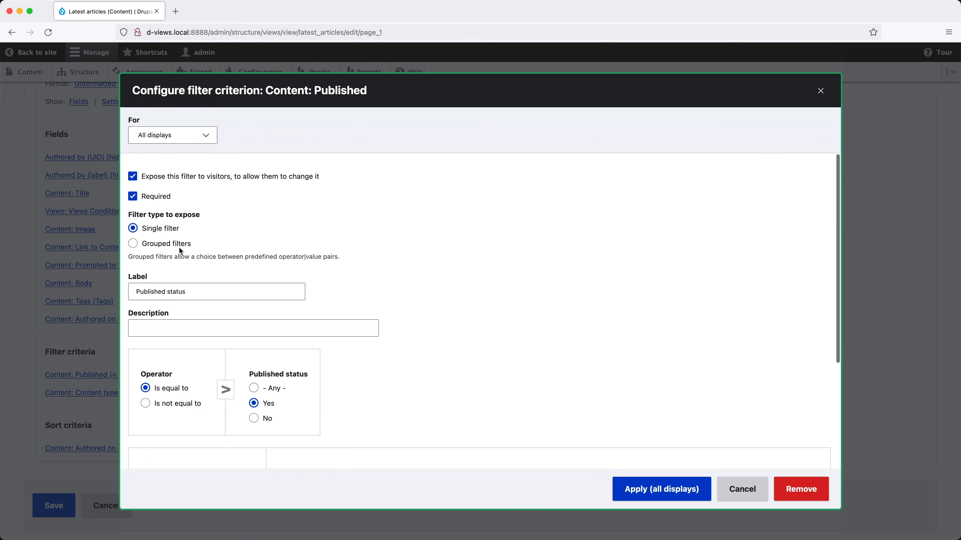
click(631, 491)
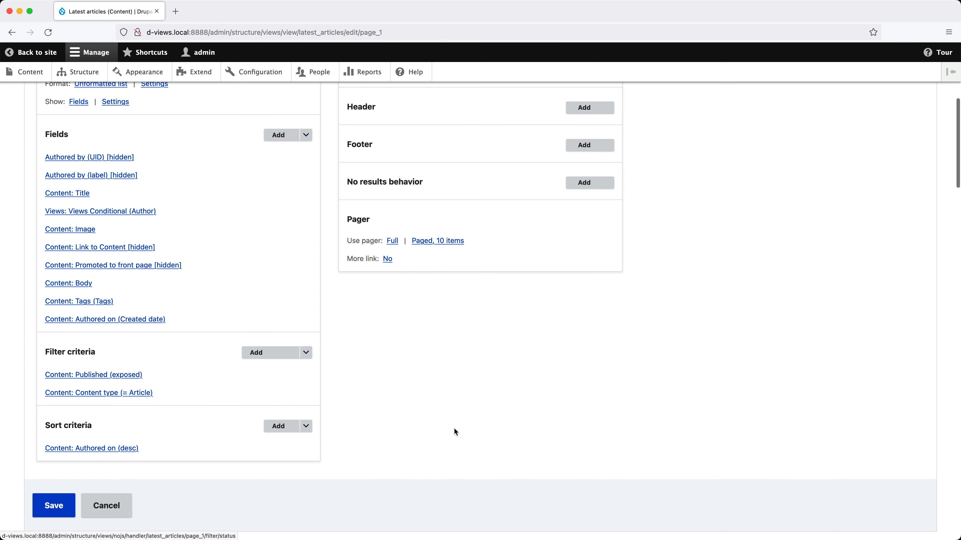
Test the exposed Published status filter in the view preview by applying No and afterward Yes
scroll(223, 389, down, 15)
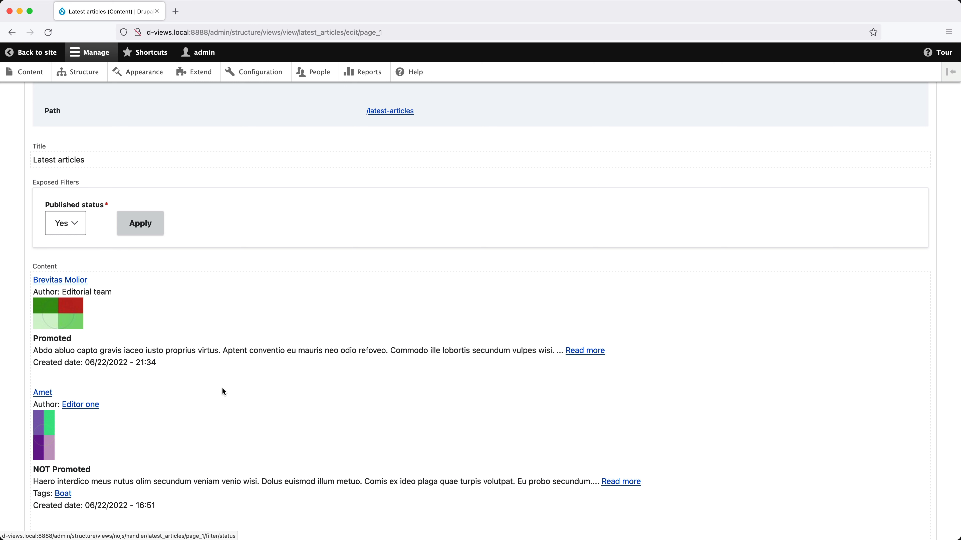
click(74, 233)
click(74, 230)
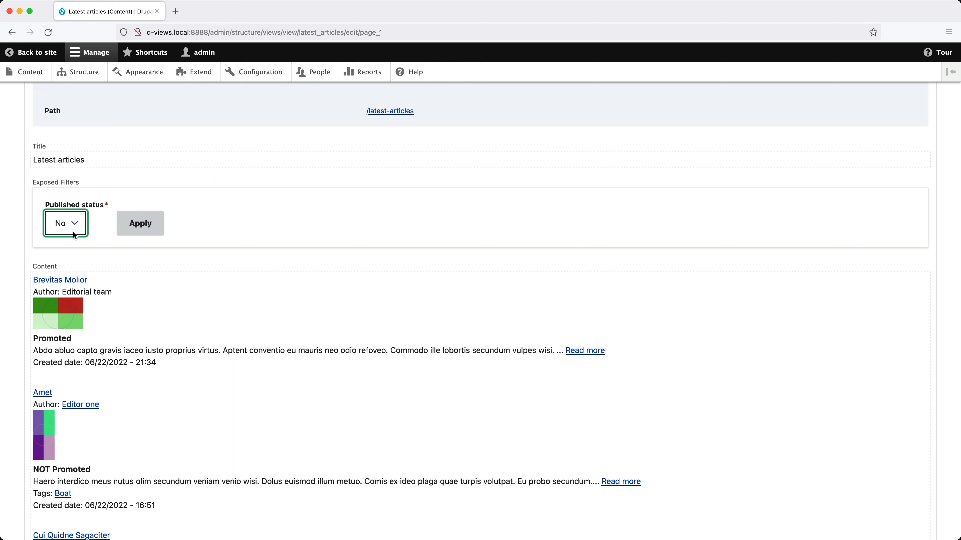
click(126, 224)
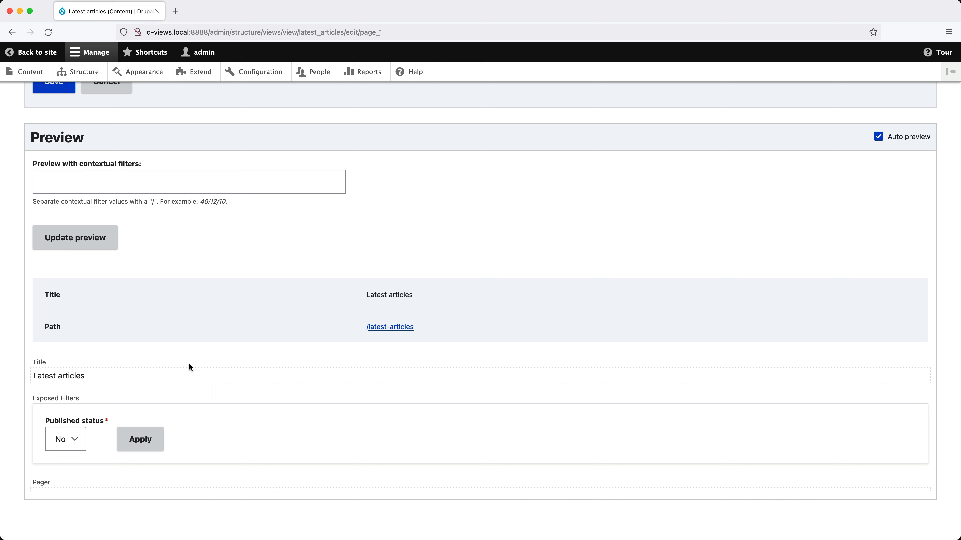
click(66, 437)
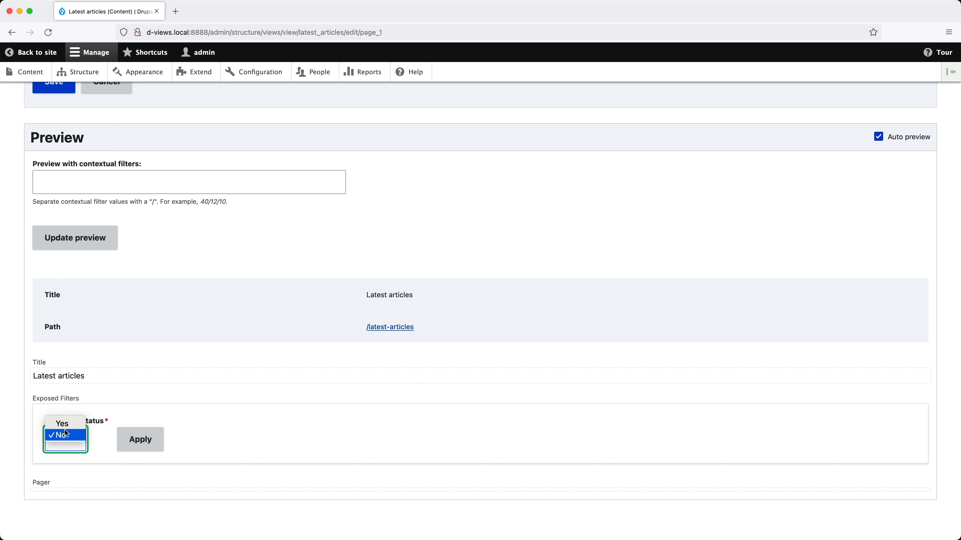
click(120, 435)
scroll(186, 416, down, 4)
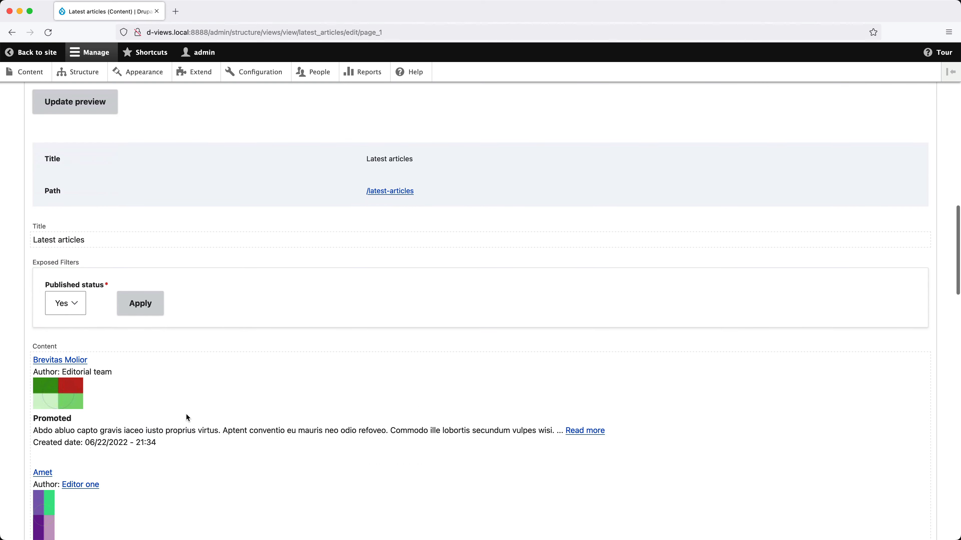
Open the Brevitas Molior article from the preview for editing, unpublish it and save it
super+click(71, 360)
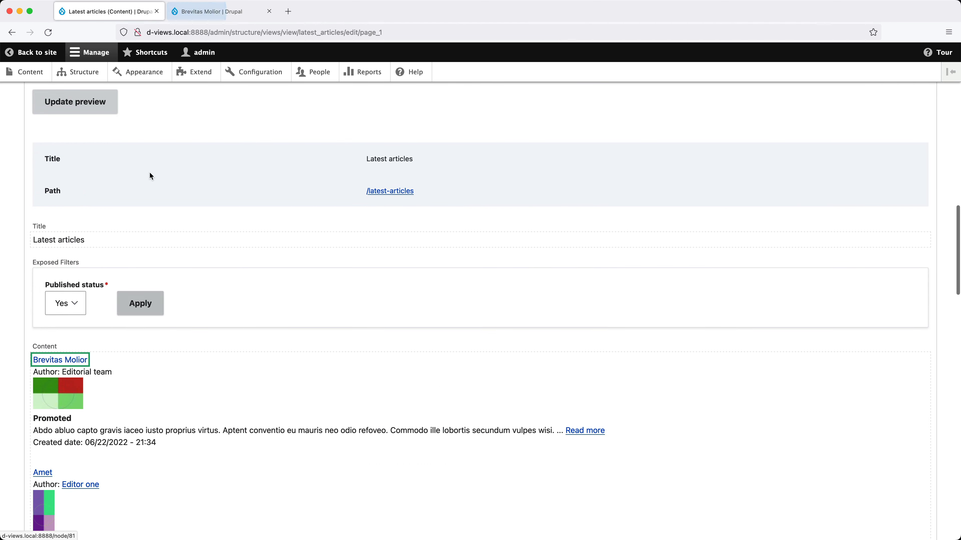
click(207, 12)
click(225, 230)
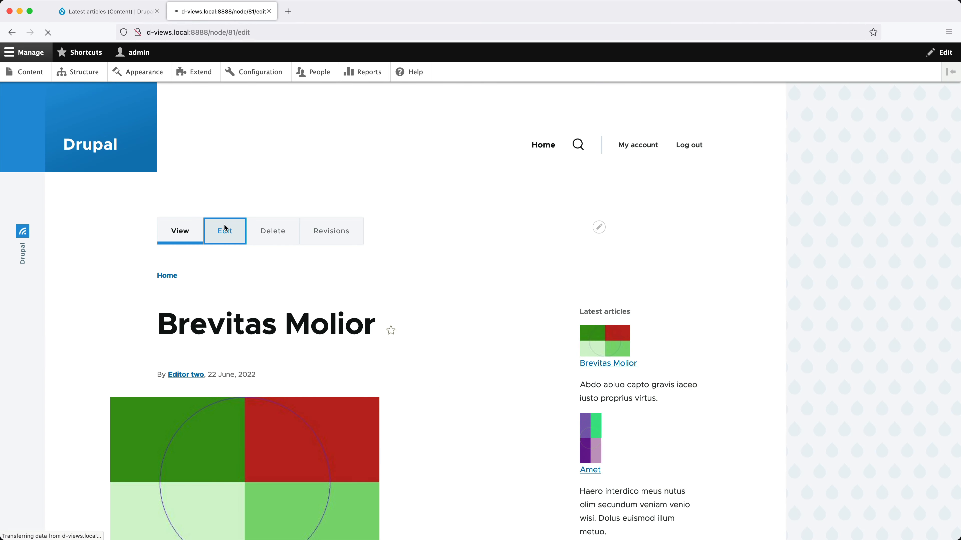
scroll(98, 270, down, 6)
click(150, 435)
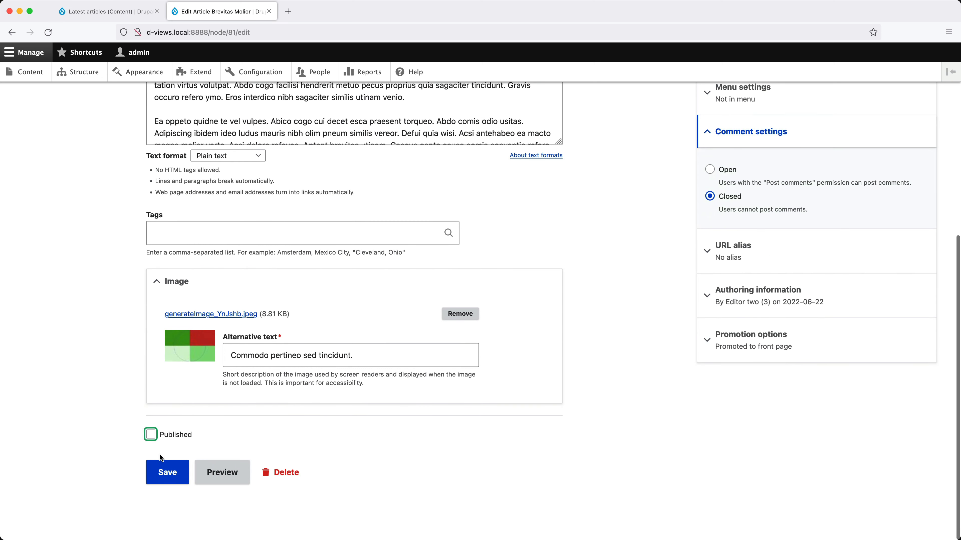
click(163, 469)
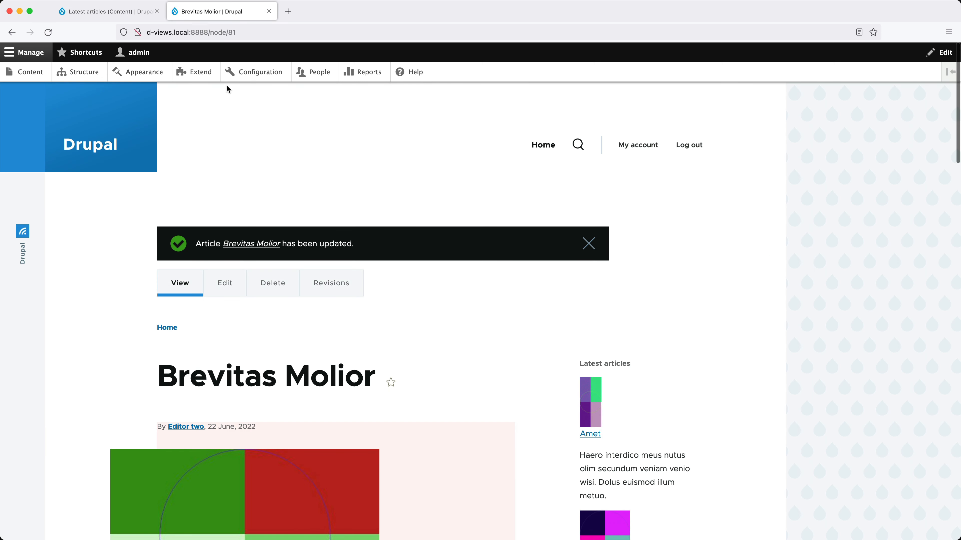
Close the article, update the view preview and apply the exposed Published status filter with No
click(269, 11)
click(74, 101)
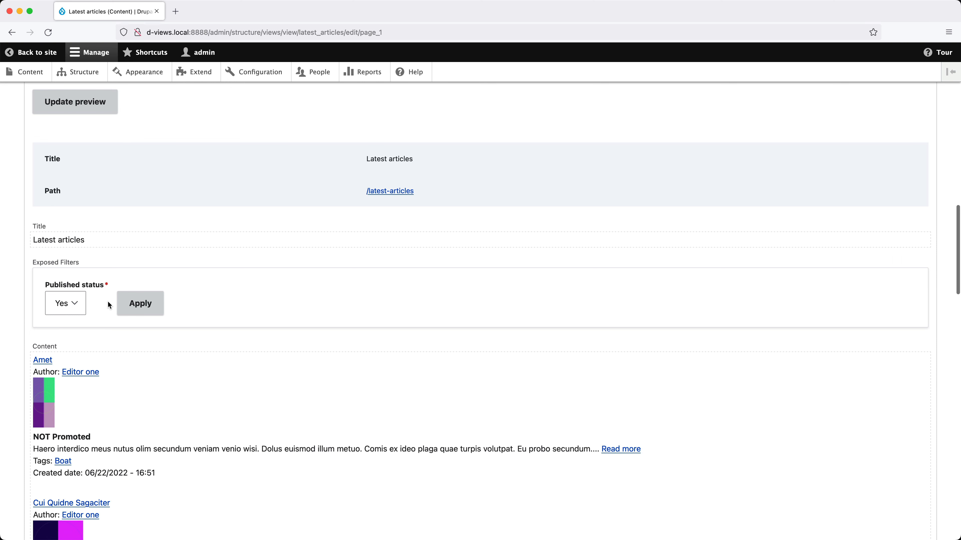
click(76, 305)
click(68, 311)
click(138, 310)
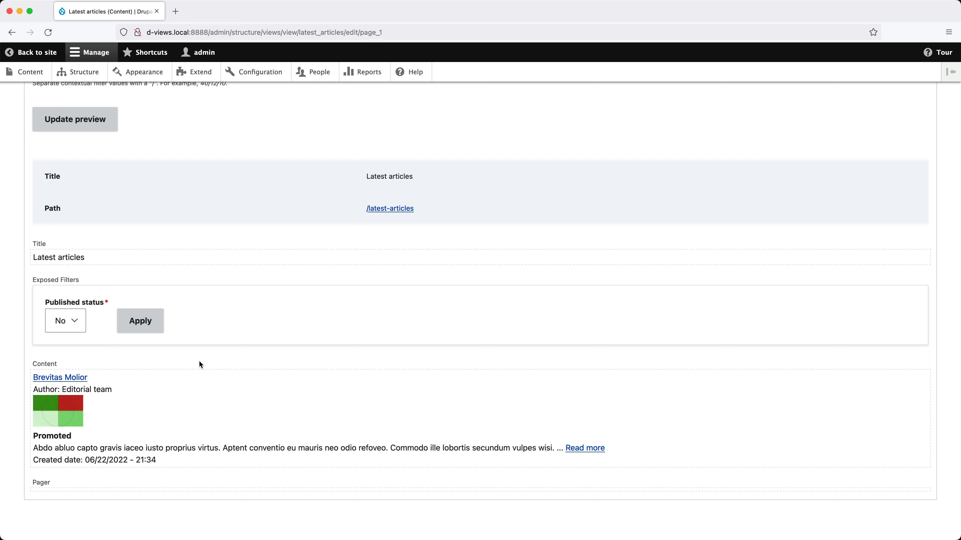
Switch the Content: Published filter criterion to grouped filters and look over its group options
scroll(349, 359, up, 10)
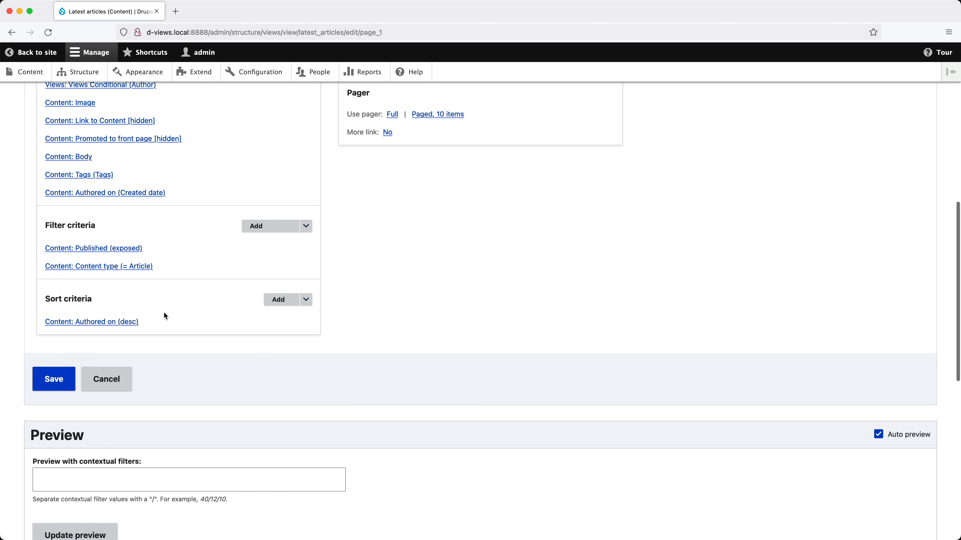
click(107, 249)
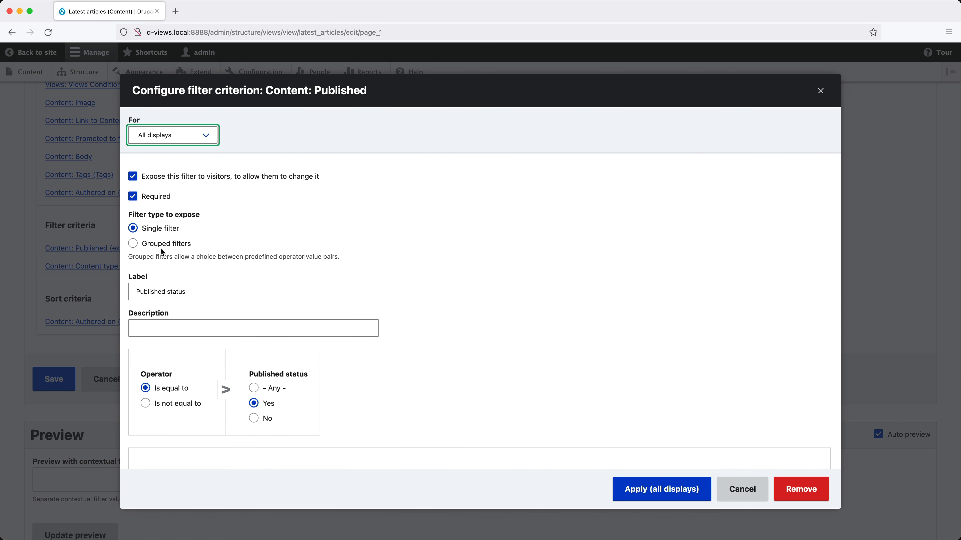
click(158, 241)
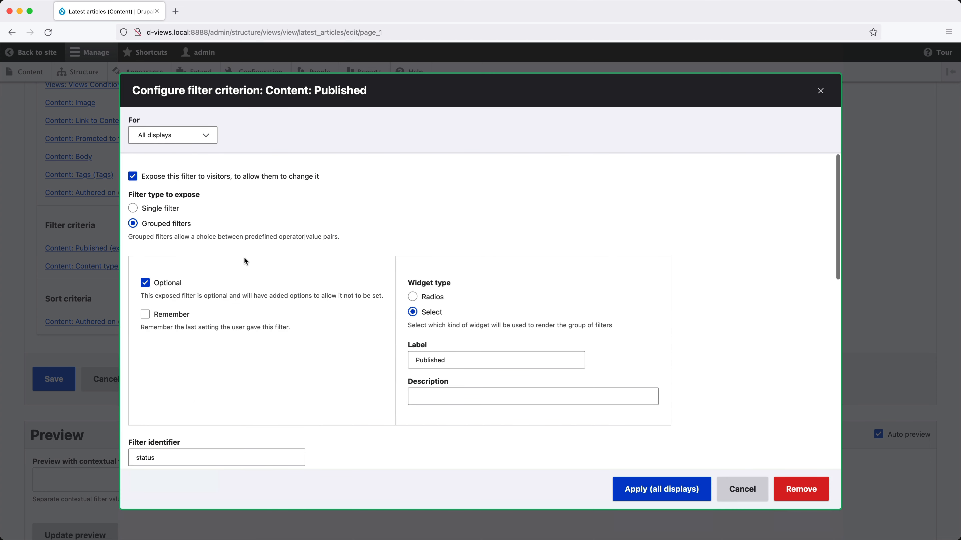
scroll(336, 288, down, 10)
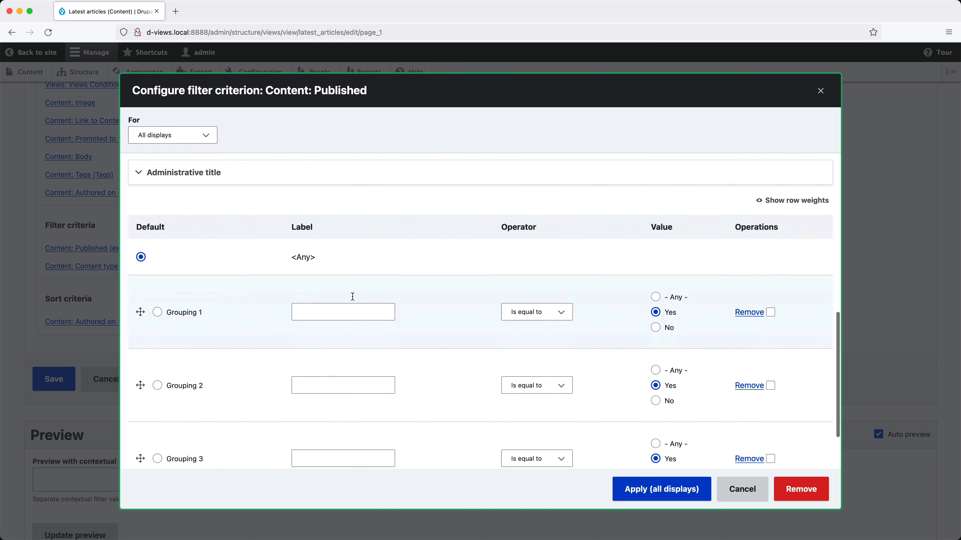
scroll(350, 301, down, 3)
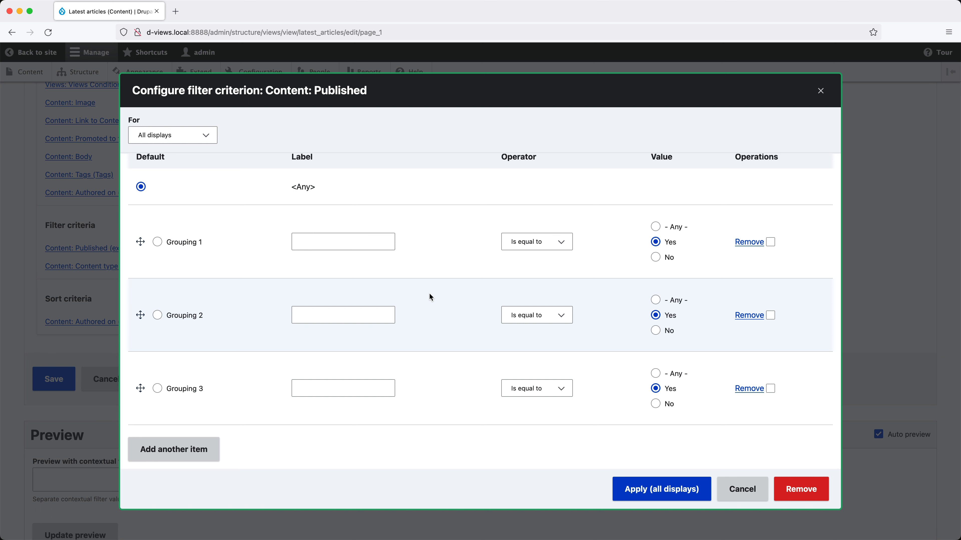
scroll(429, 294, up, 10)
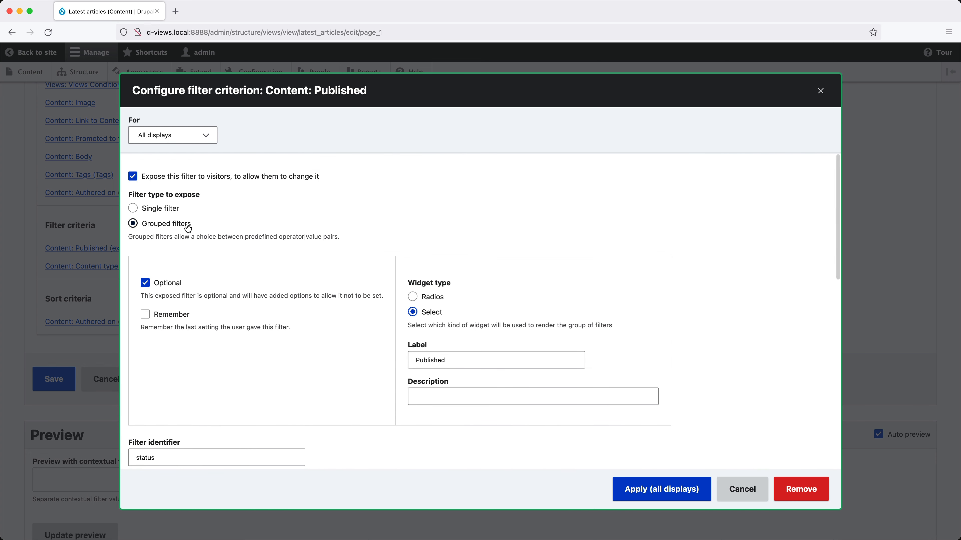
scroll(391, 284, down, 1)
scroll(389, 280, down, 10)
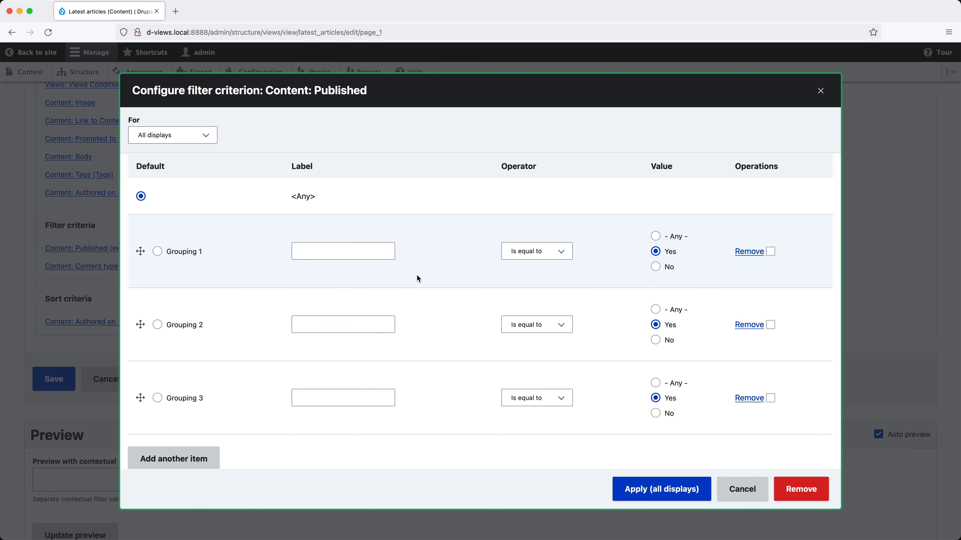
Label the first grouping Published, with the operator Is equal to and the value Yes
click(323, 253)
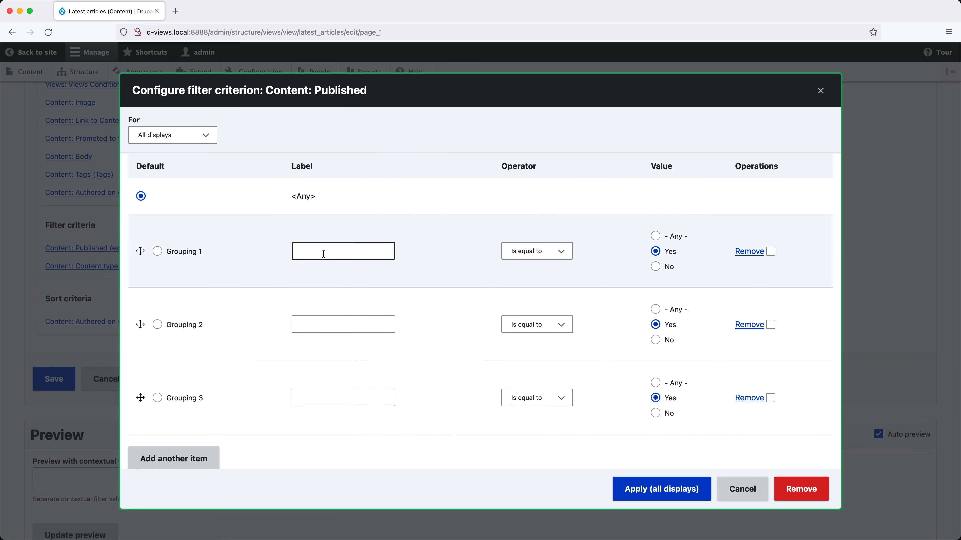
text(Published)
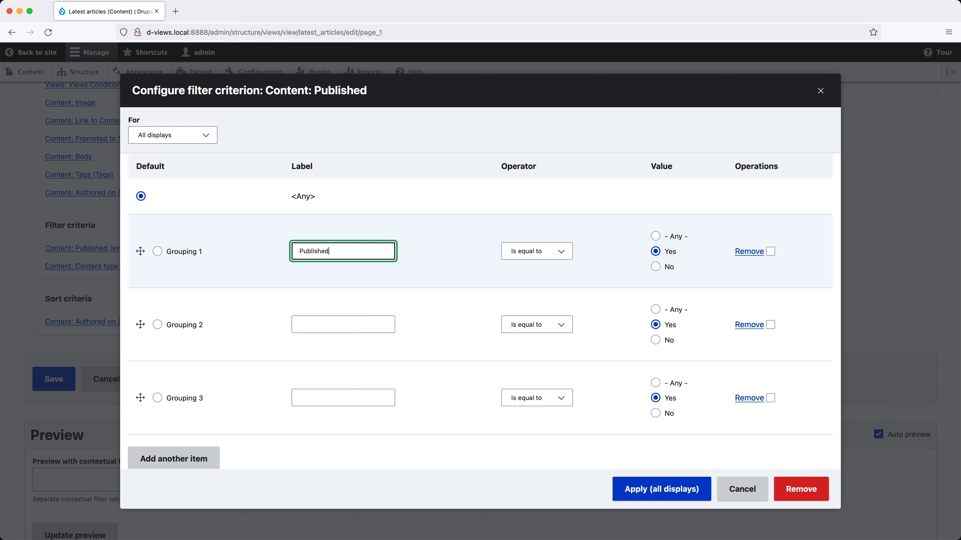
click(656, 251)
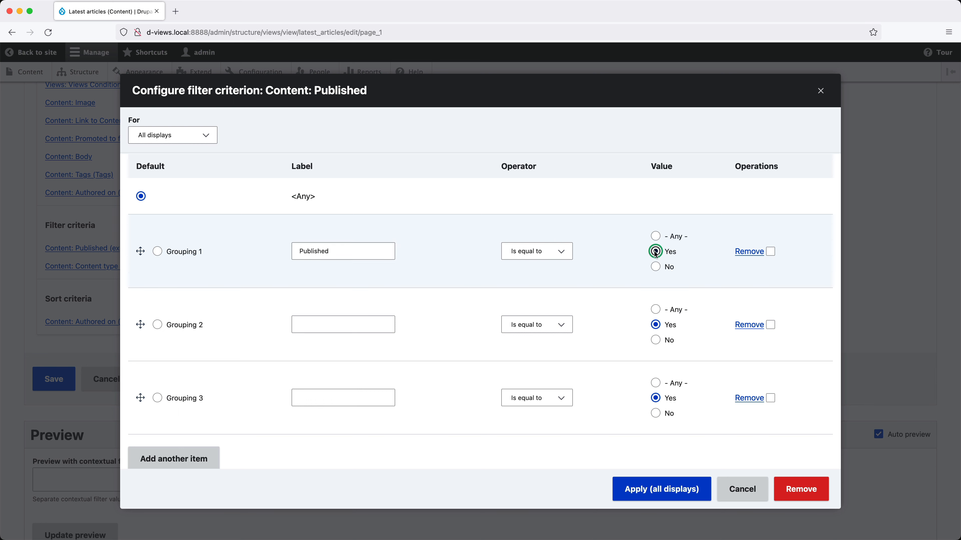
click(542, 251)
click(543, 250)
Label the second grouping Unpublished with the value No, and remove the third grouping, applying the filter to all displays
click(339, 323)
text(Unpublished)
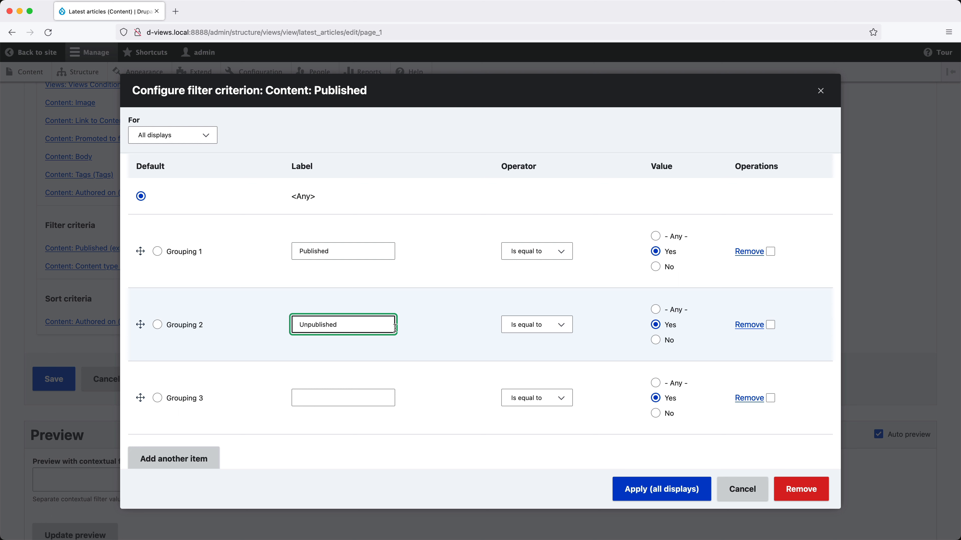
click(655, 340)
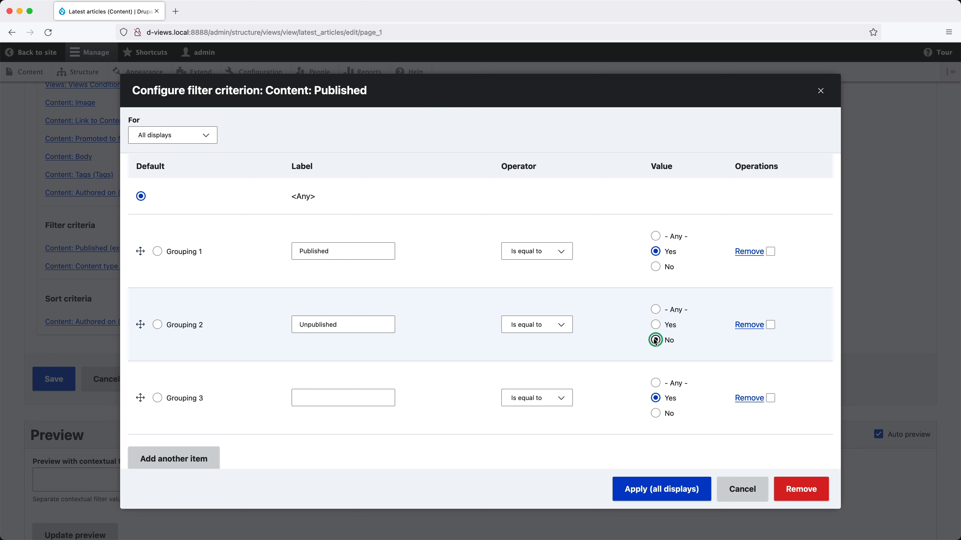
click(750, 398)
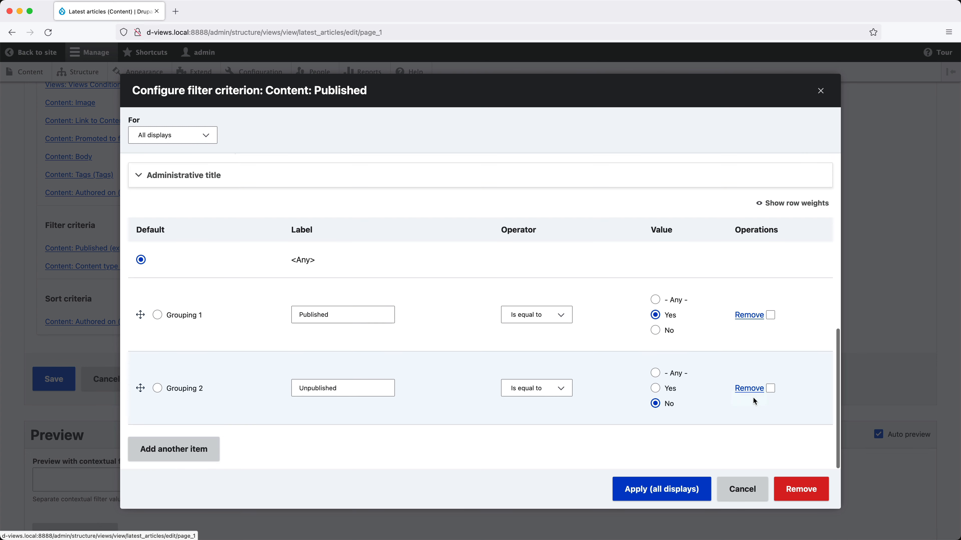
click(662, 486)
Update the view preview and test the grouped Published filter by applying Published and afterward Unpublished
scroll(195, 380, down, 10)
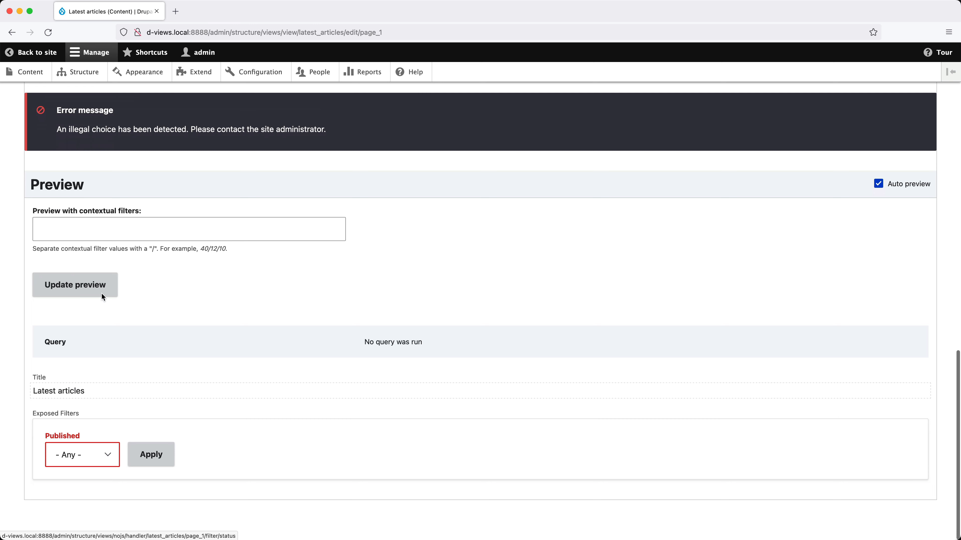
click(102, 293)
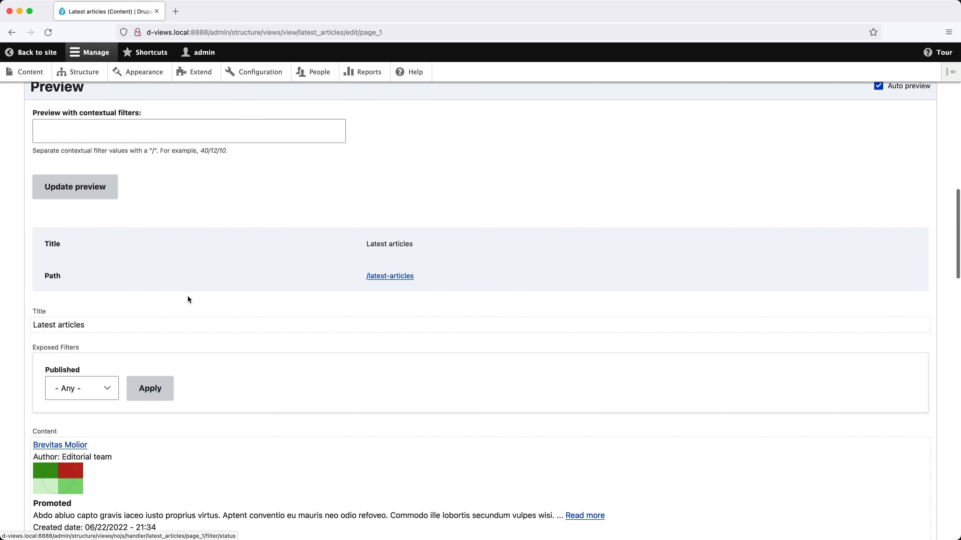
scroll(251, 345, down, 4)
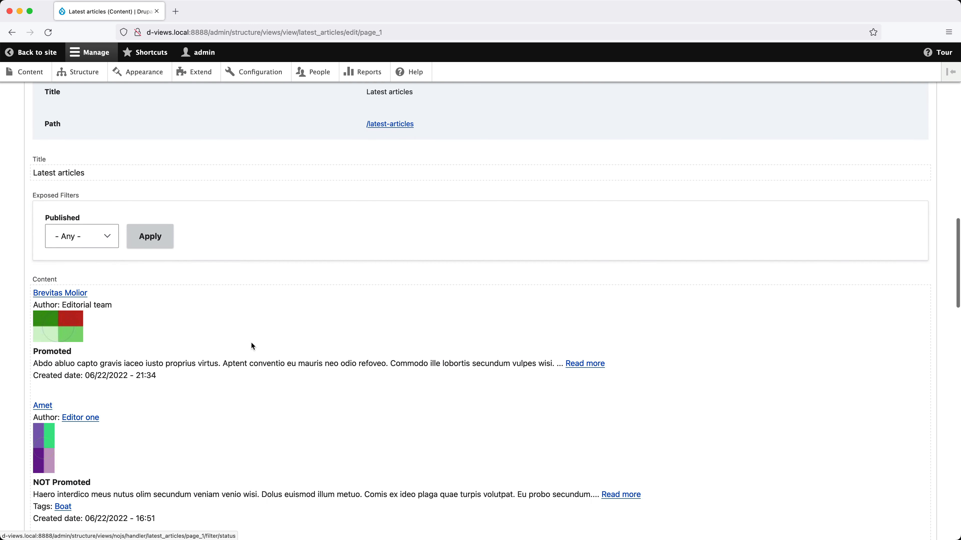
click(102, 244)
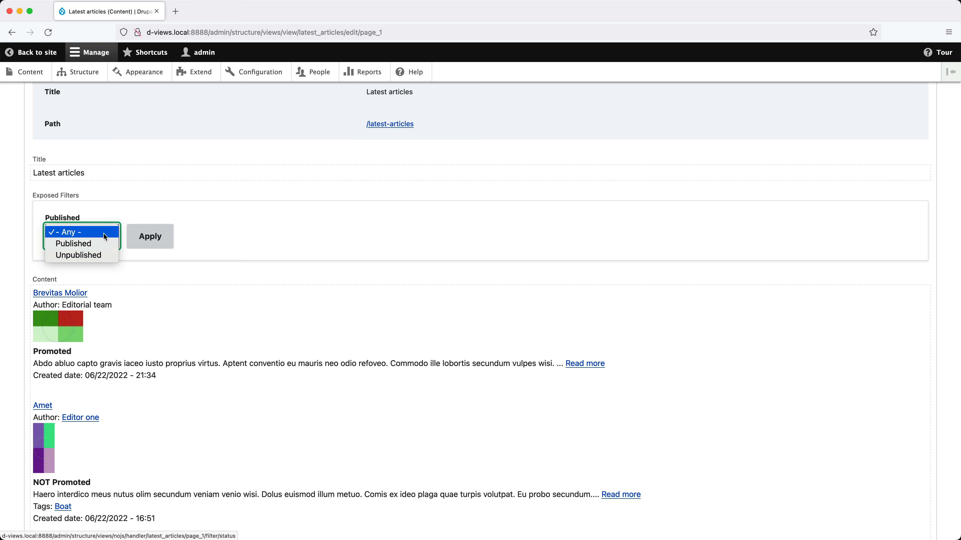
click(75, 243)
click(145, 241)
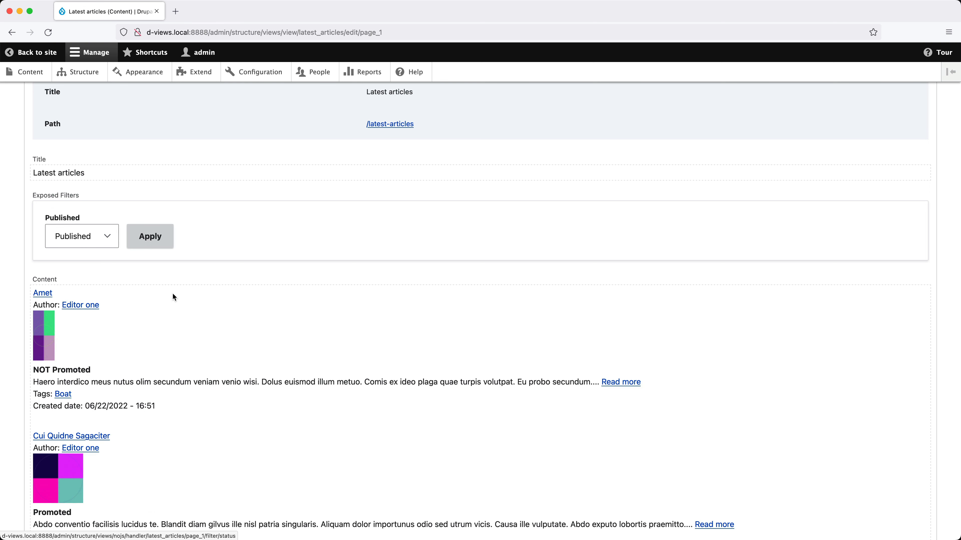
click(114, 242)
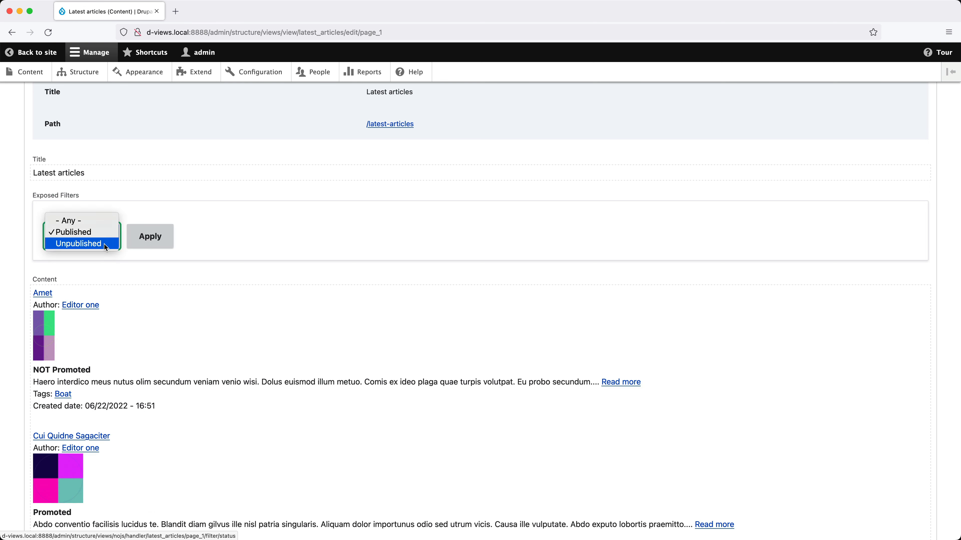
click(104, 243)
click(151, 243)
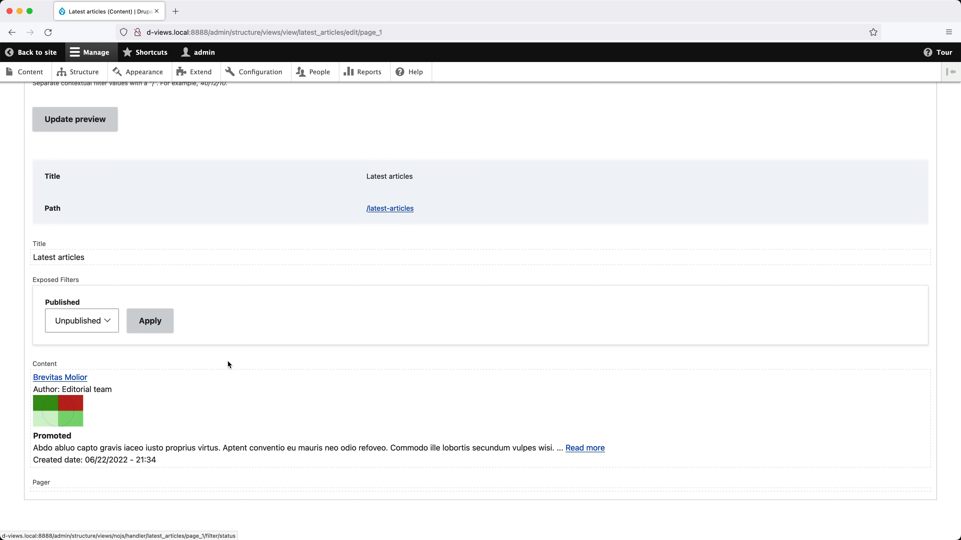
Set the grouped Published filter's widget type to Radios for all displays and check it in the preview
scroll(231, 355, up, 9)
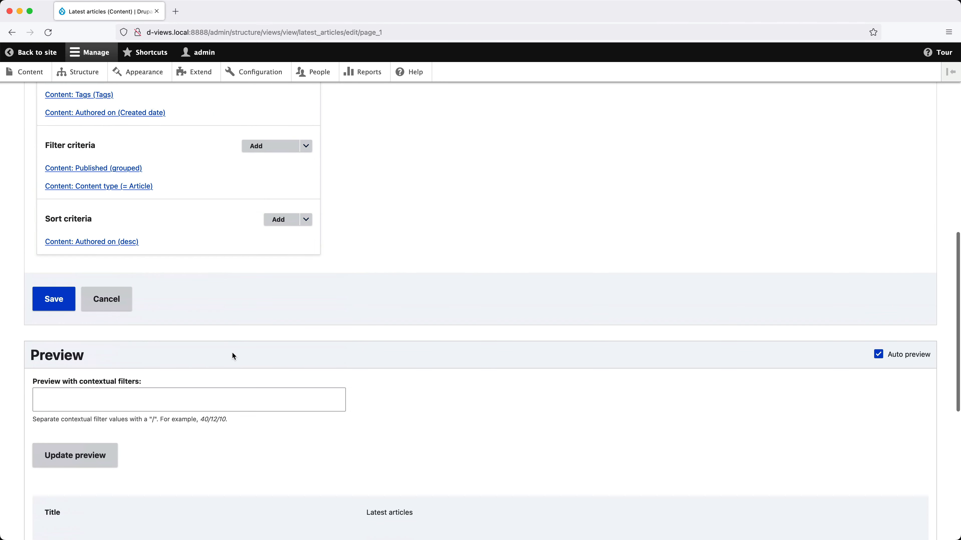
scroll(232, 351, up, 1)
click(124, 216)
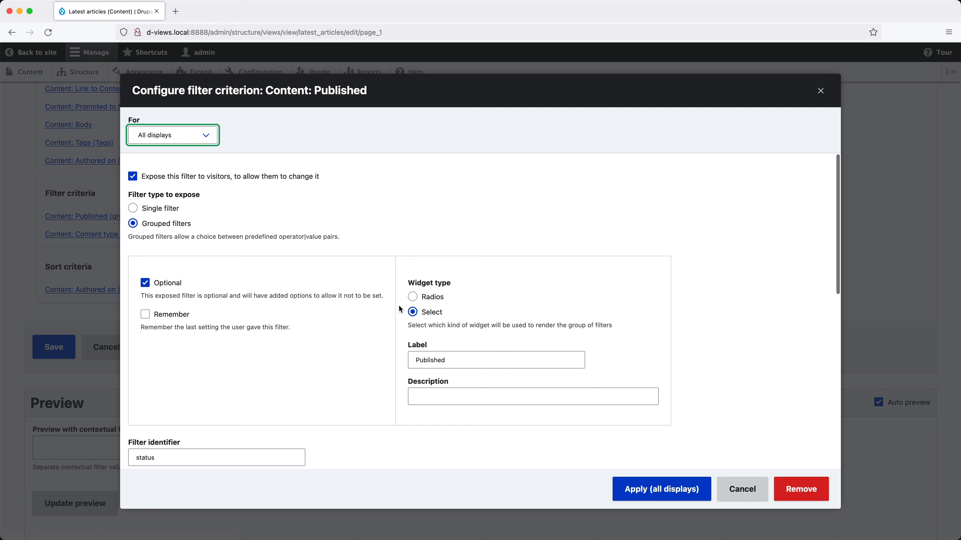
click(411, 298)
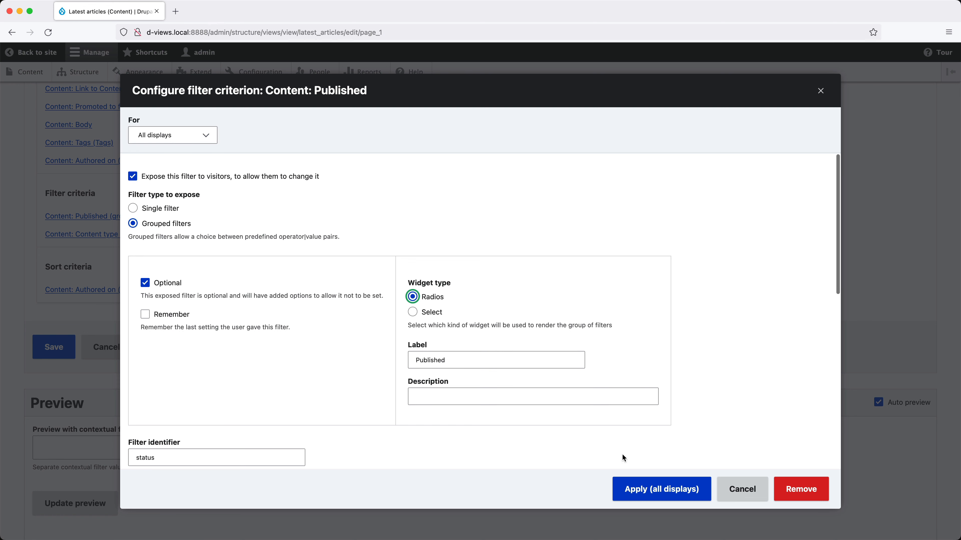
click(639, 496)
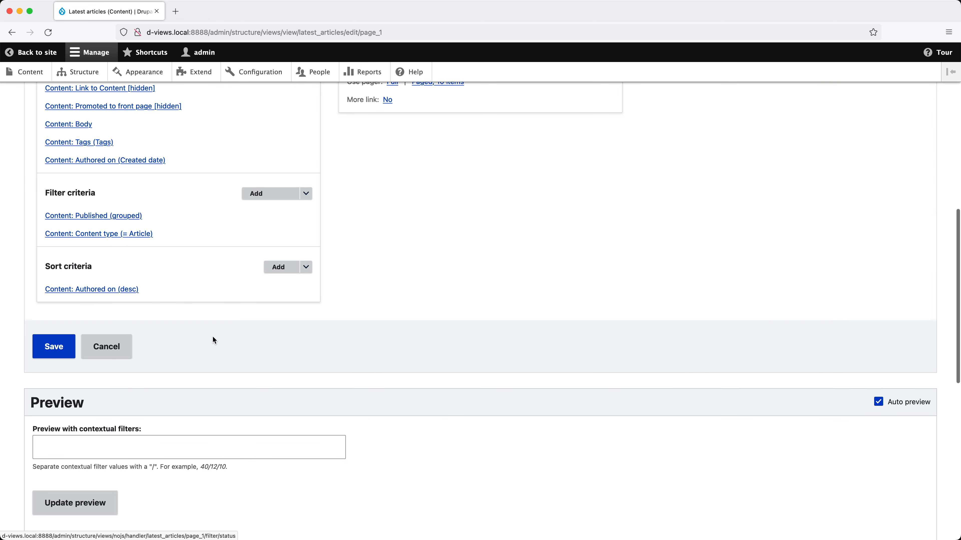
scroll(215, 336, down, 10)
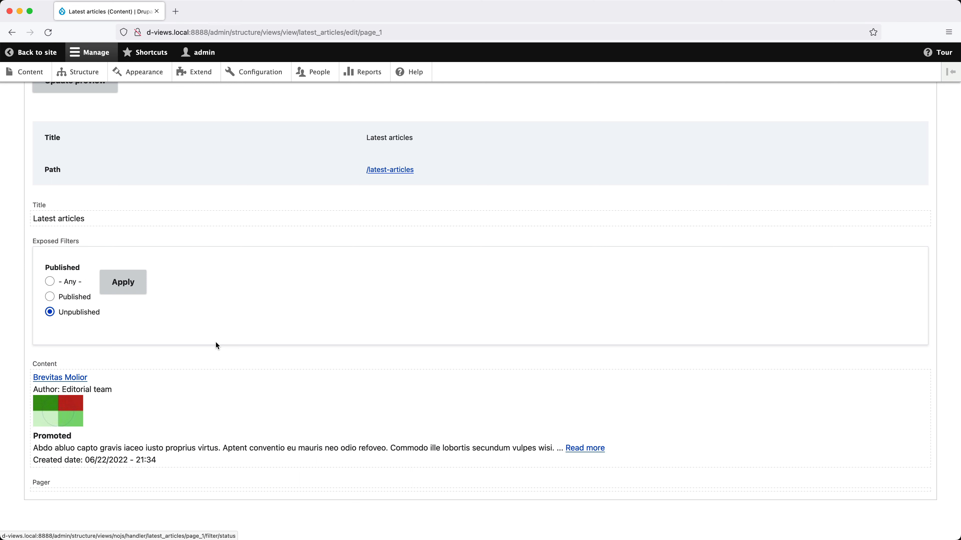
Make the grouped Published filter non-optional for all displays and check its choices in the preview
scroll(216, 342, up, 10)
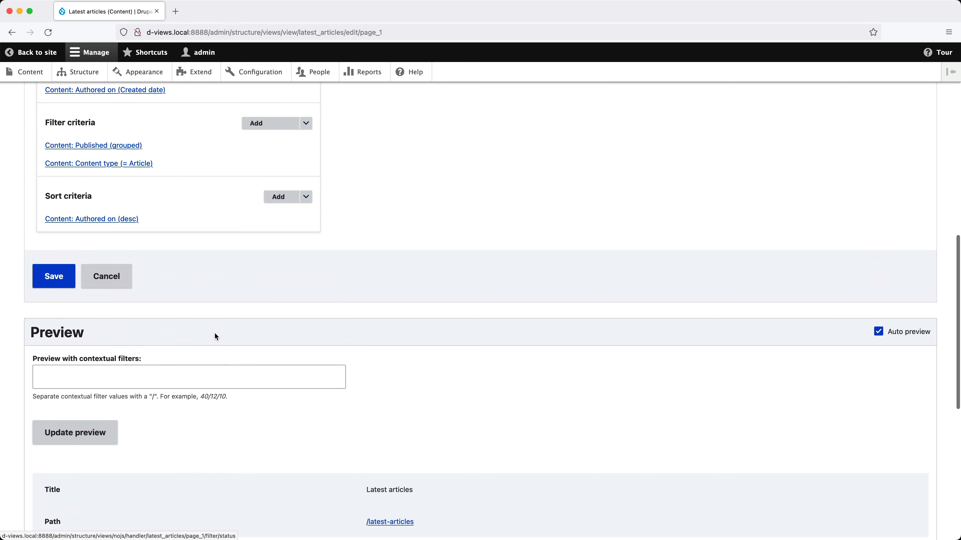
click(115, 186)
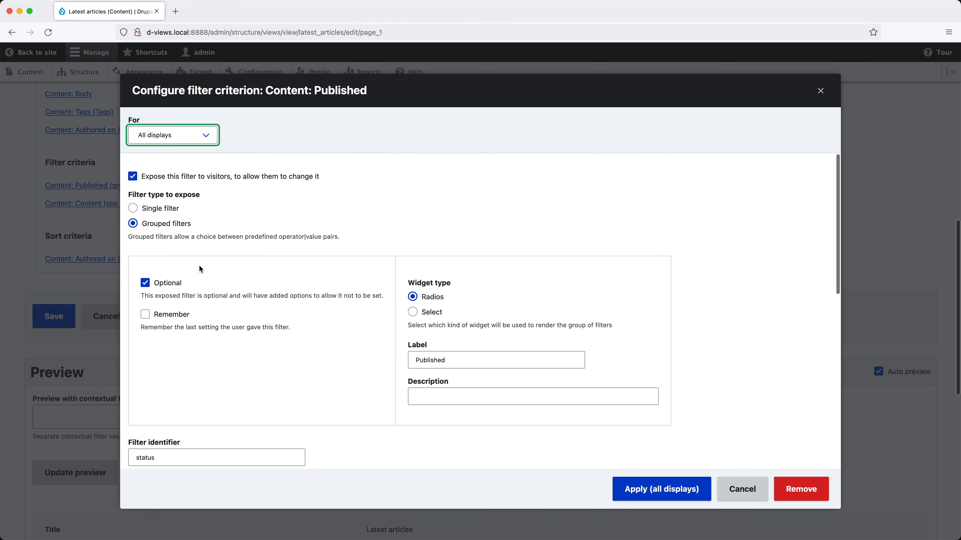
click(166, 284)
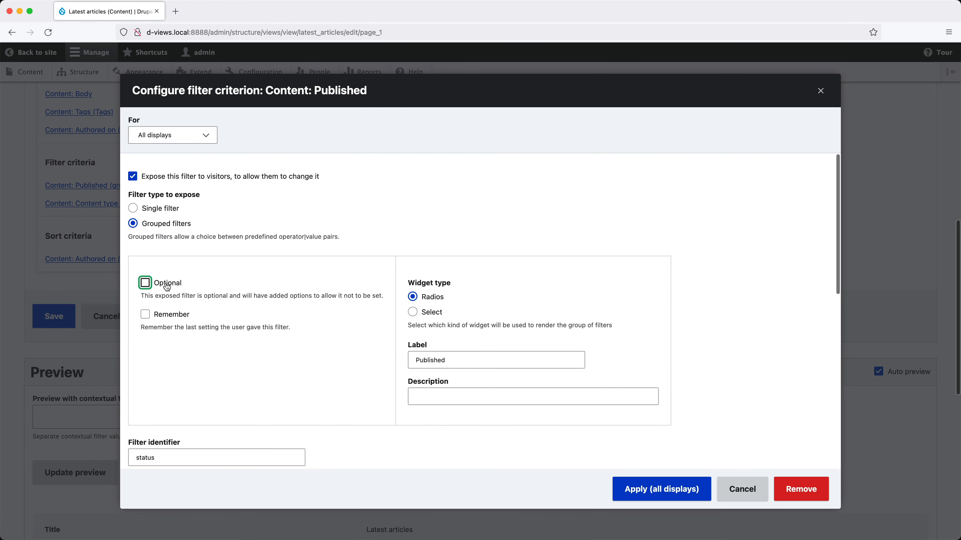
click(664, 488)
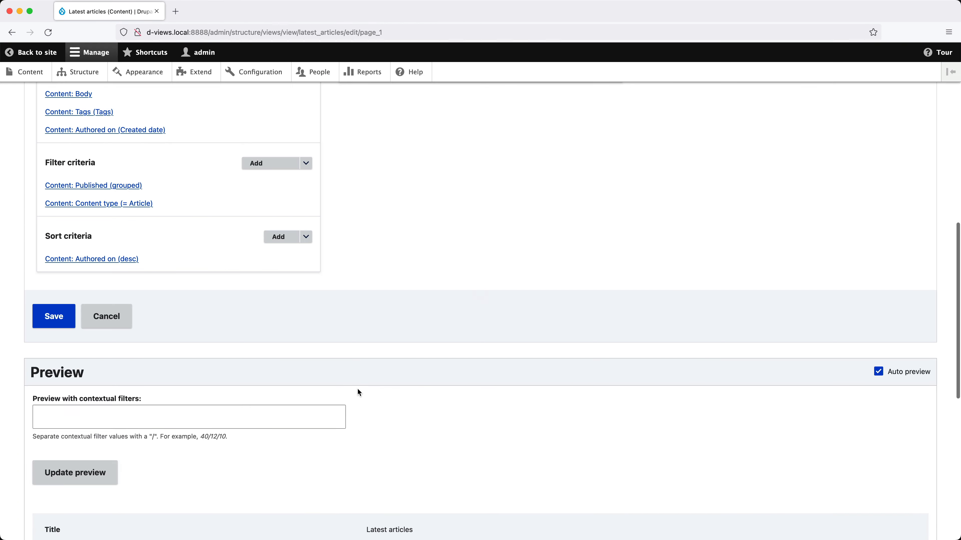
scroll(249, 366, down, 5)
scroll(249, 367, down, 5)
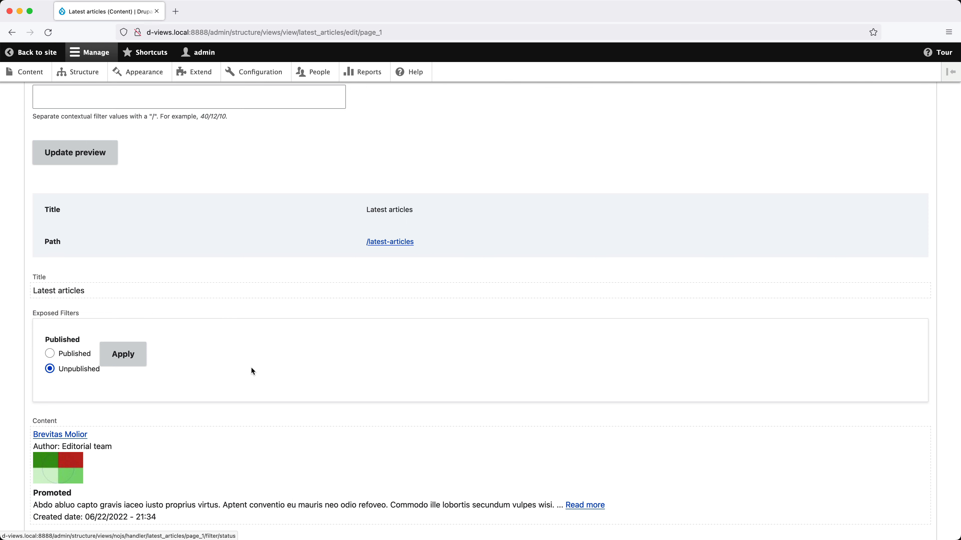
Set the submit button text to Find in the page display's exposed form options and apply it
scroll(251, 366, up, 15)
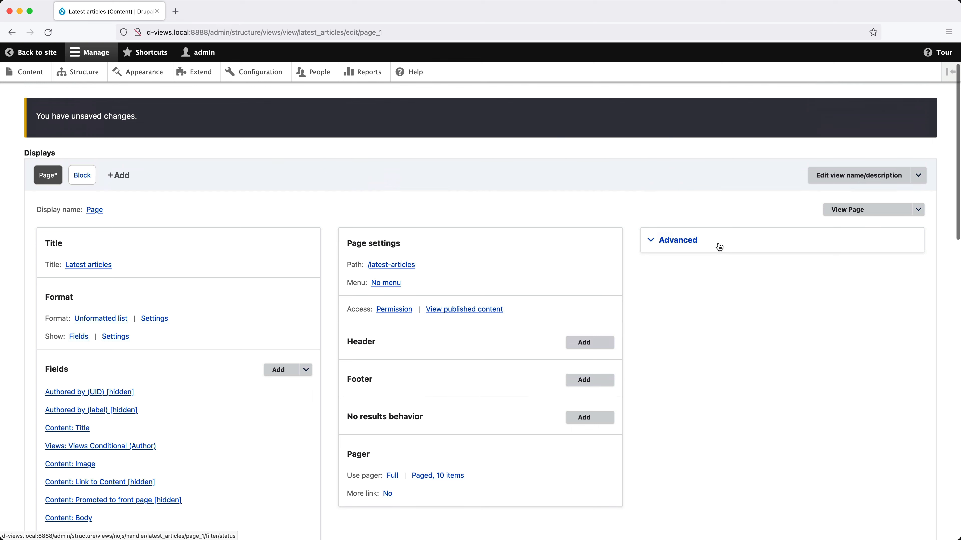
click(719, 247)
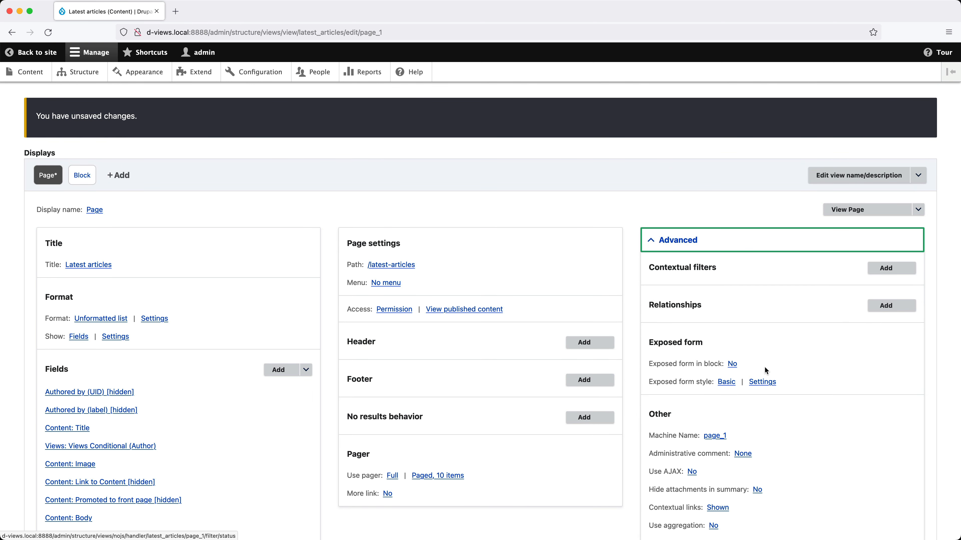
click(763, 382)
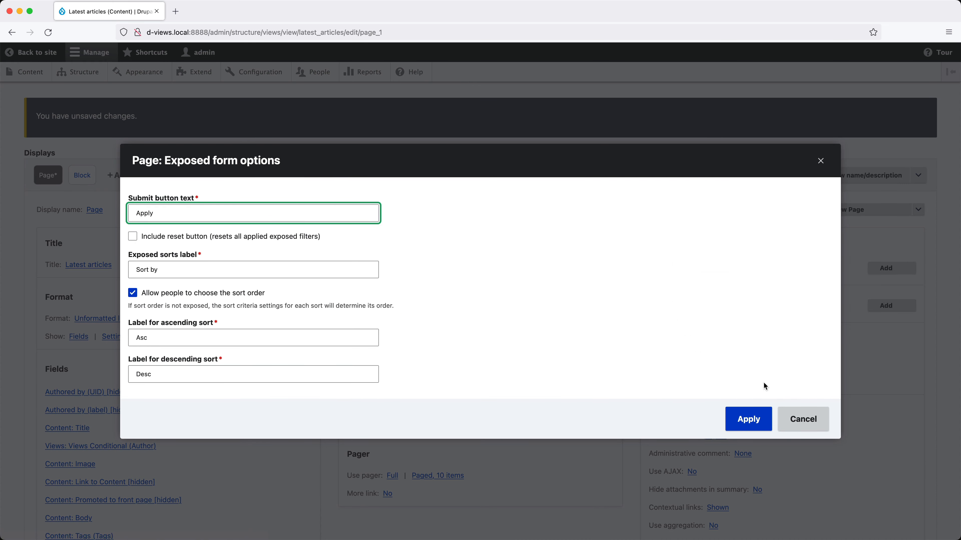
double_click(222, 207)
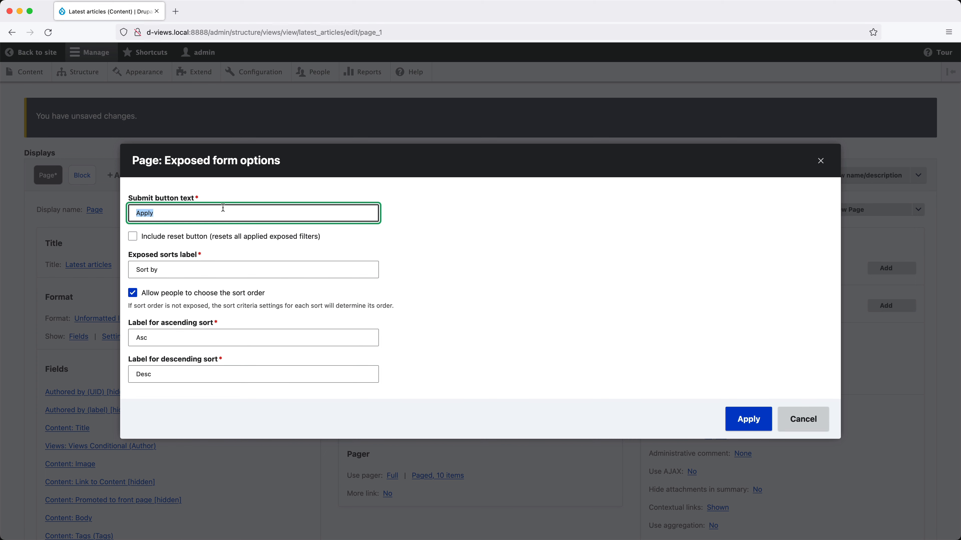
text(Find)
click(747, 420)
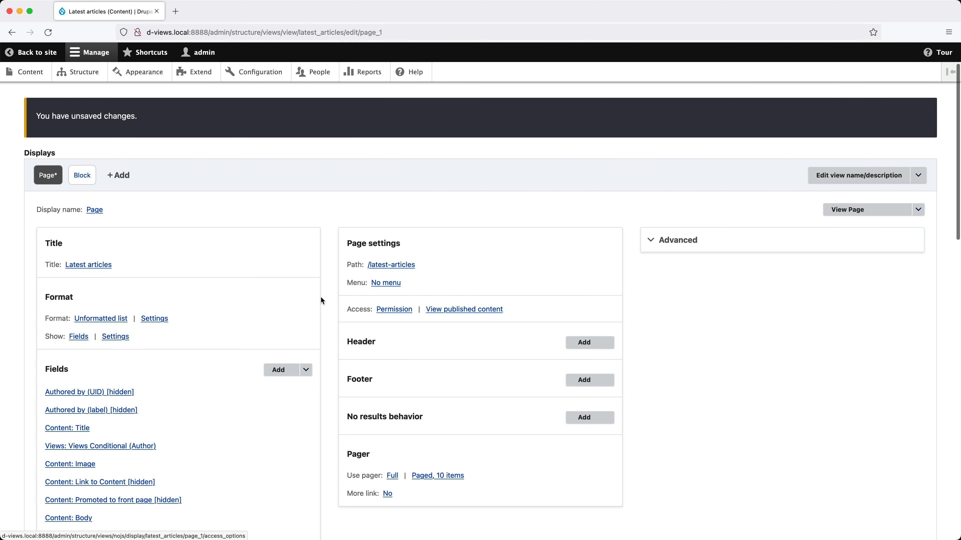
Check the exposed filter's Find button in the view preview and save the Latest articles view
scroll(319, 303, down, 20)
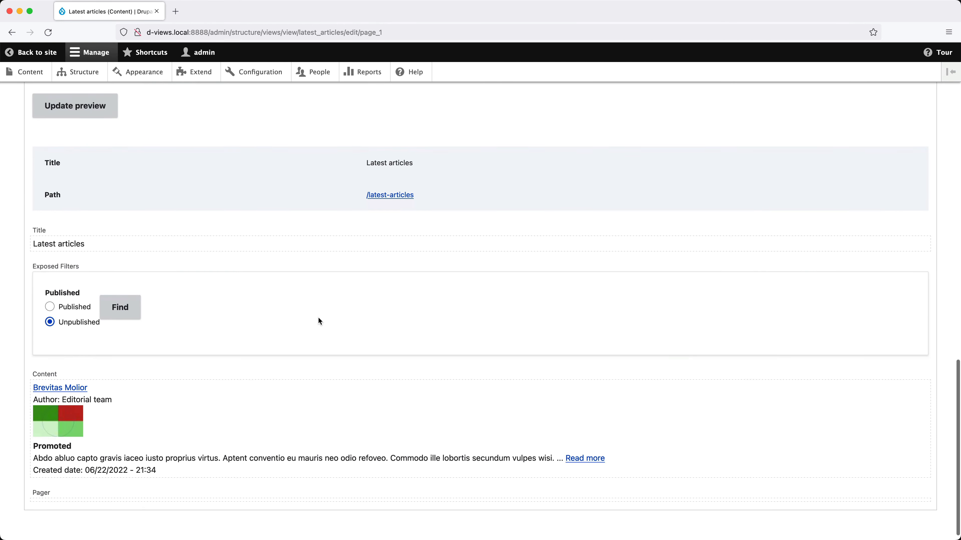
scroll(318, 321, down, 1)
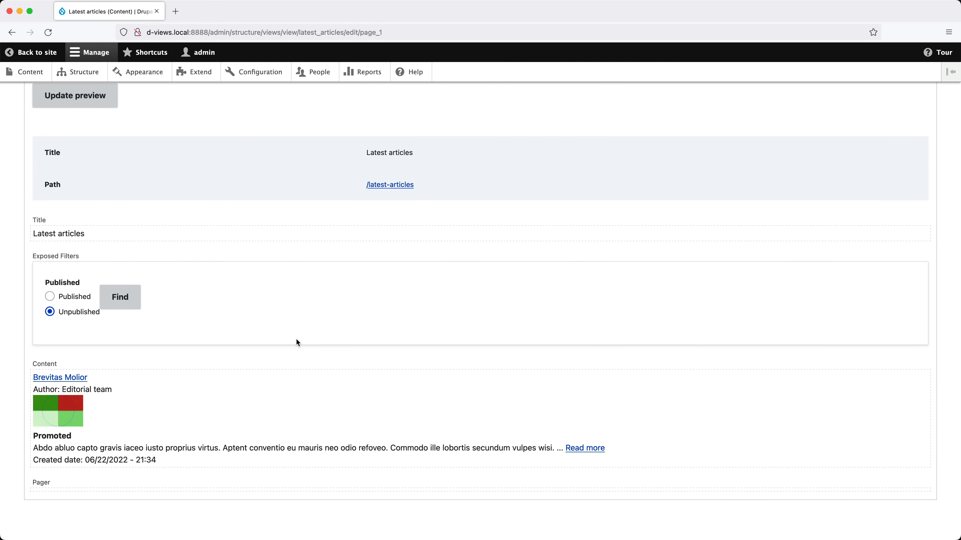
scroll(222, 356, up, 8)
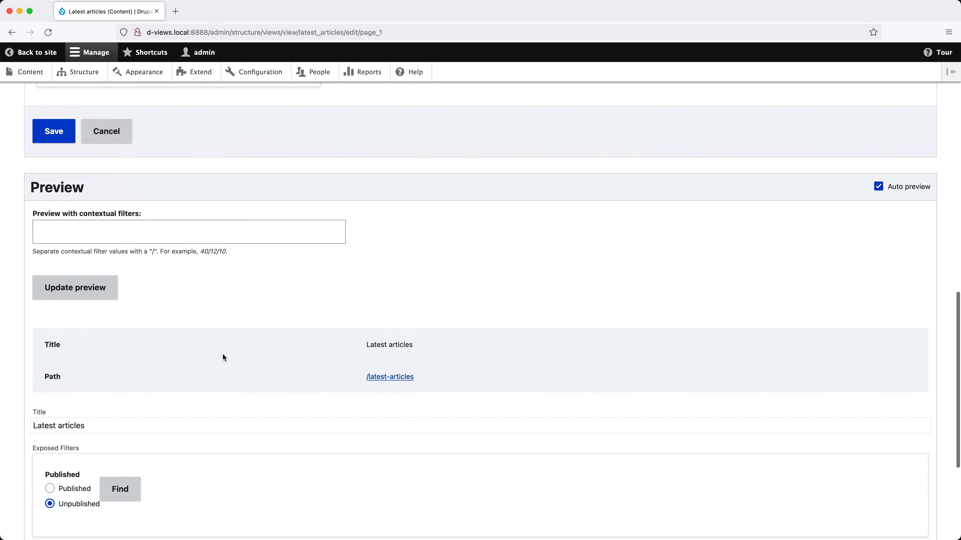
click(52, 219)
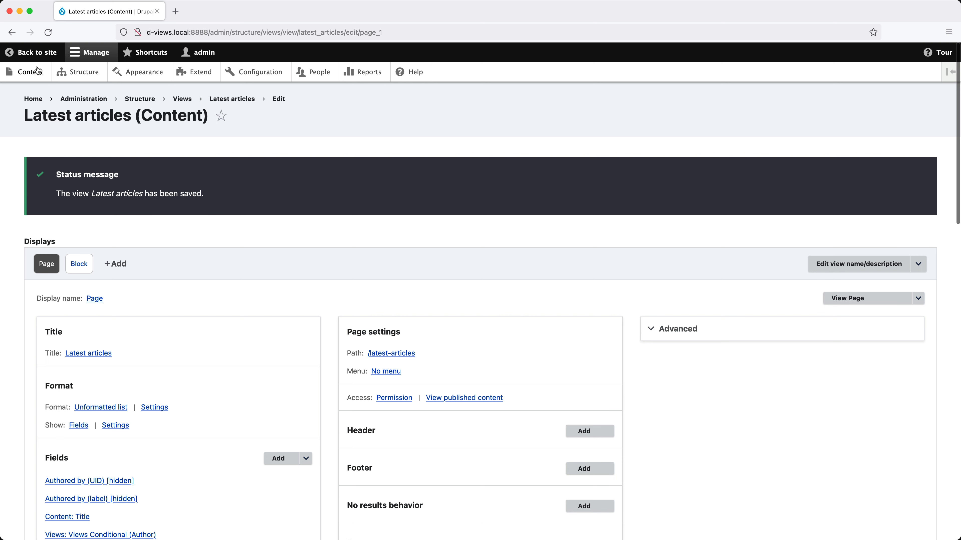
Open the site's /latest-articles page in a new browser tab and view its exposed filter
super+click(37, 71)
click(190, 11)
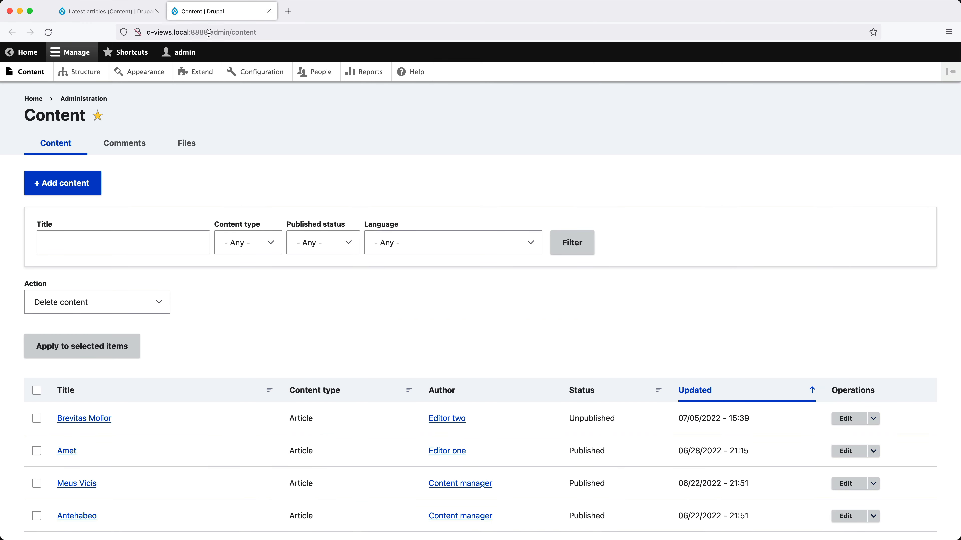
drag(210, 33, 334, 35)
text(latest-articles)
key(Return)
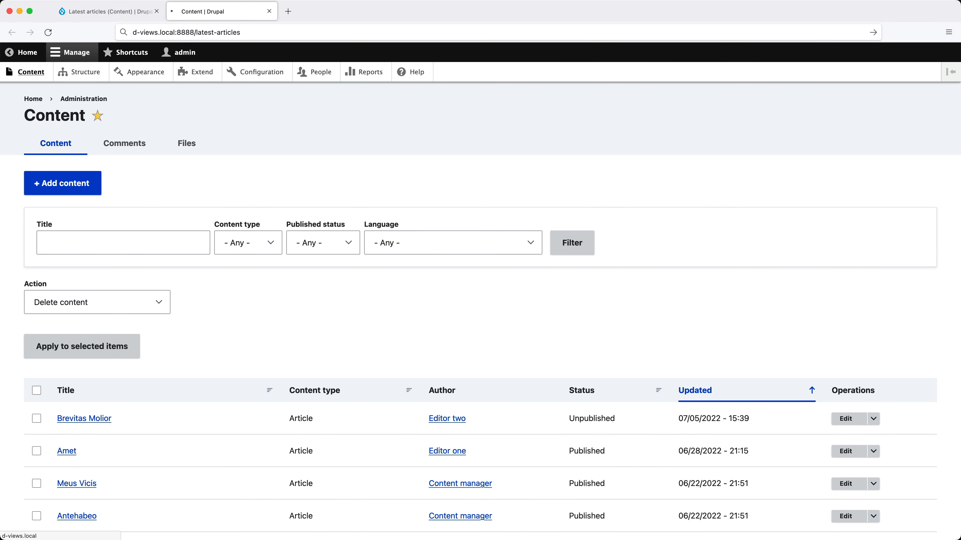
scroll(574, 308, down, 2)
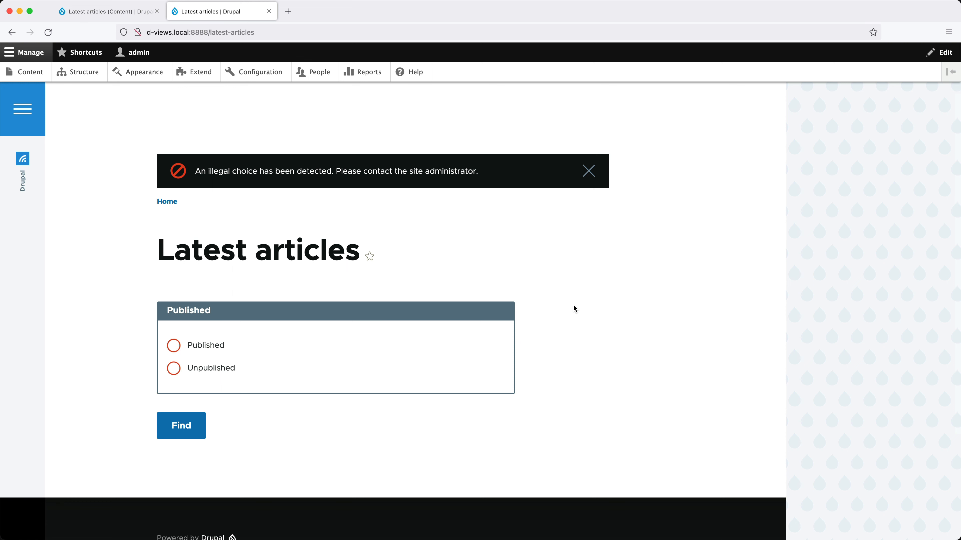
Apply the Published choice in the Latest articles page's exposed filter and look through the listed articles
click(195, 346)
click(184, 417)
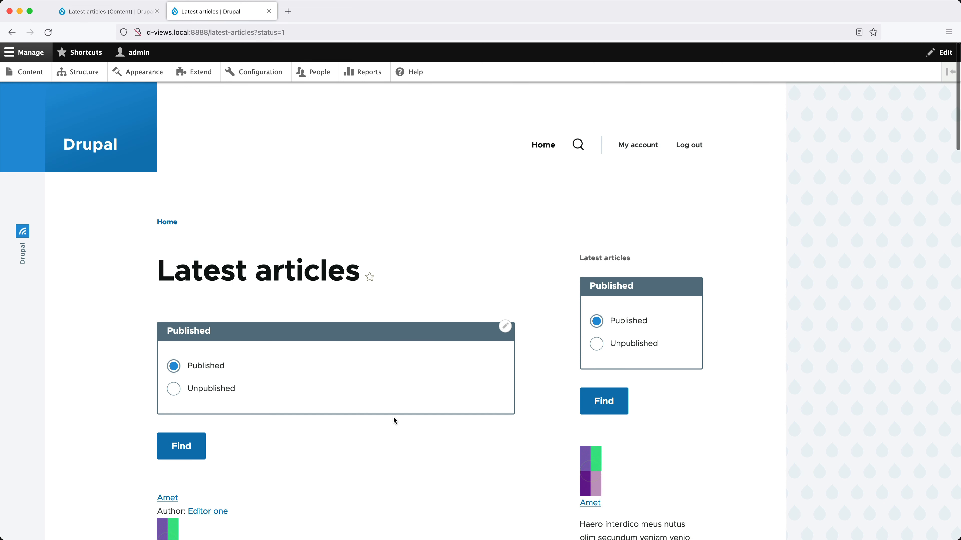
scroll(392, 418, down, 3)
scroll(392, 422, down, 5)
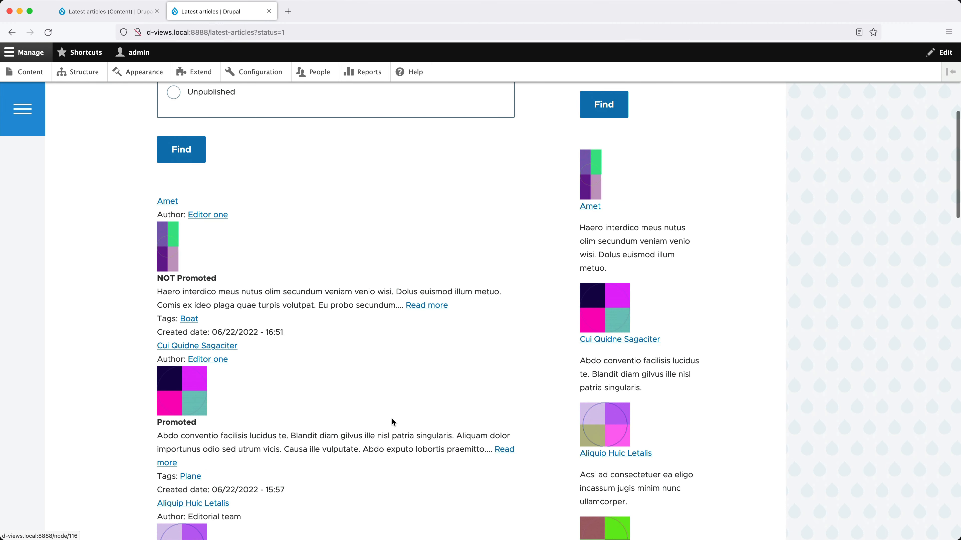
scroll(392, 422, up, 7)
scroll(392, 419, up, 1)
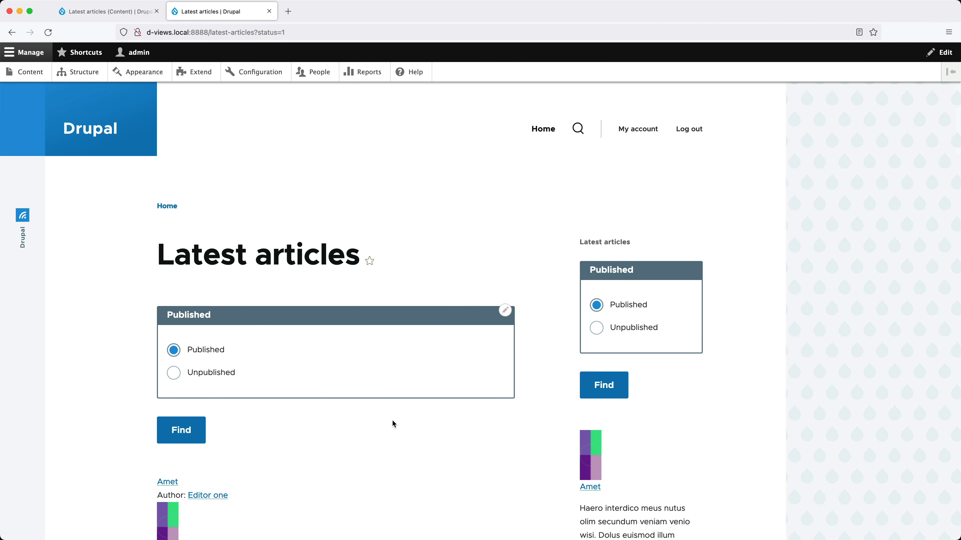
Make Grouping 1 (Published) the default of the page view's Published filter for all displays, and save the view
click(506, 313)
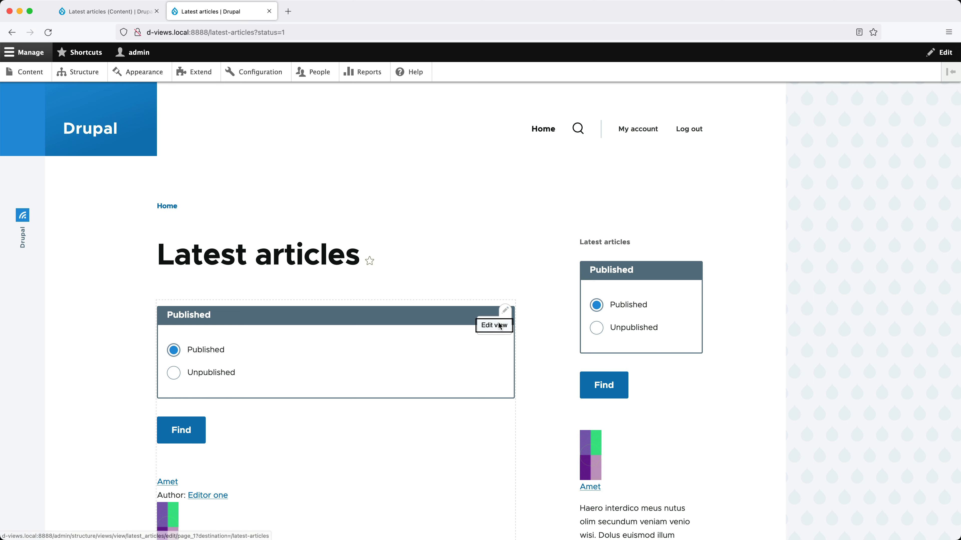
scroll(494, 323, down, 5)
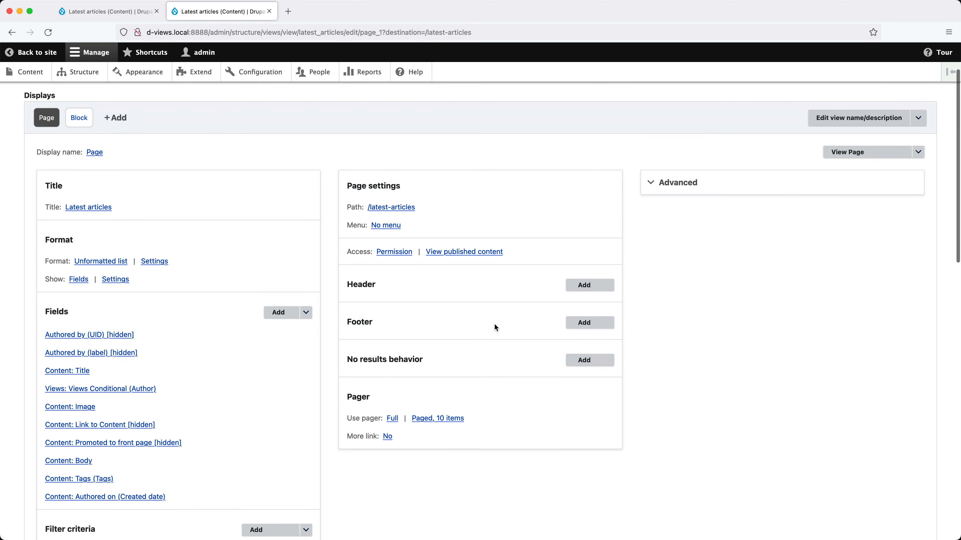
click(121, 433)
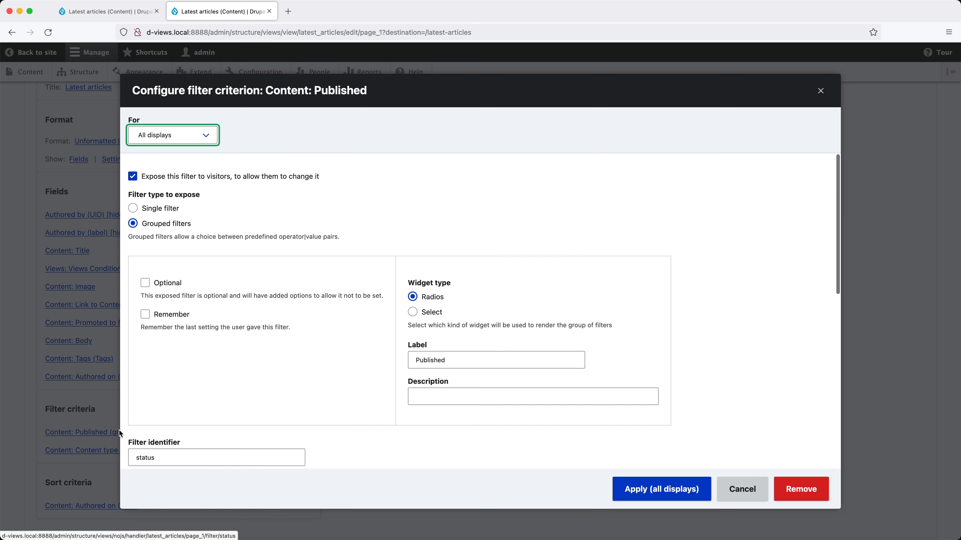
scroll(291, 370, down, 8)
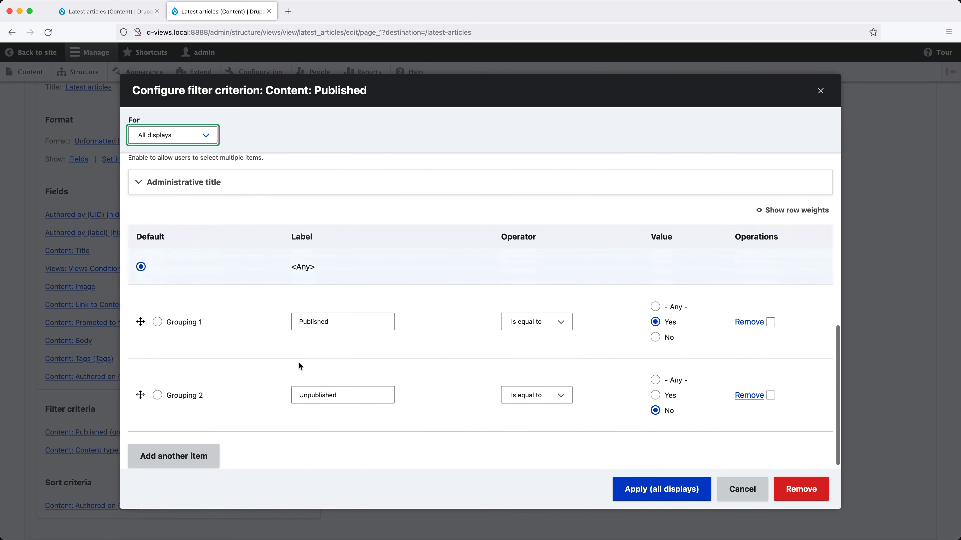
click(175, 317)
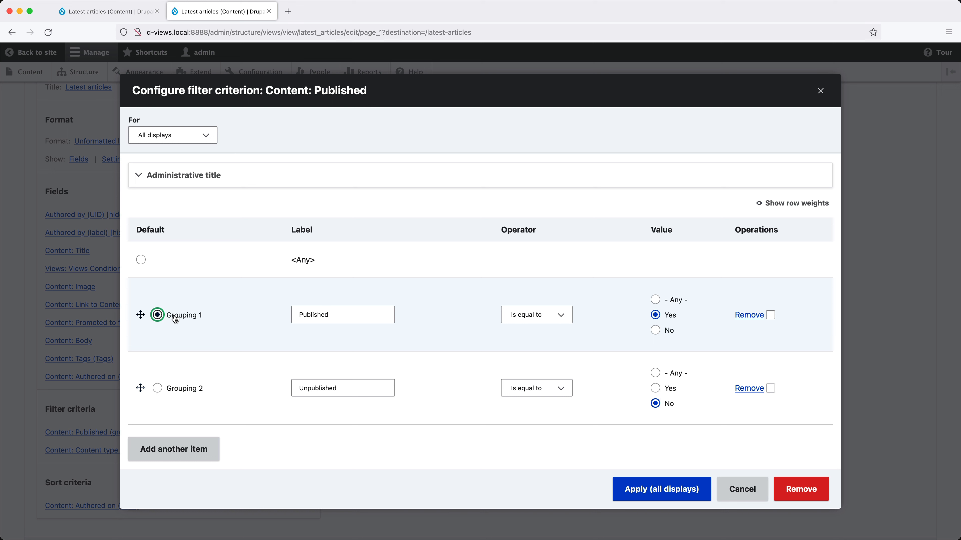
click(173, 391)
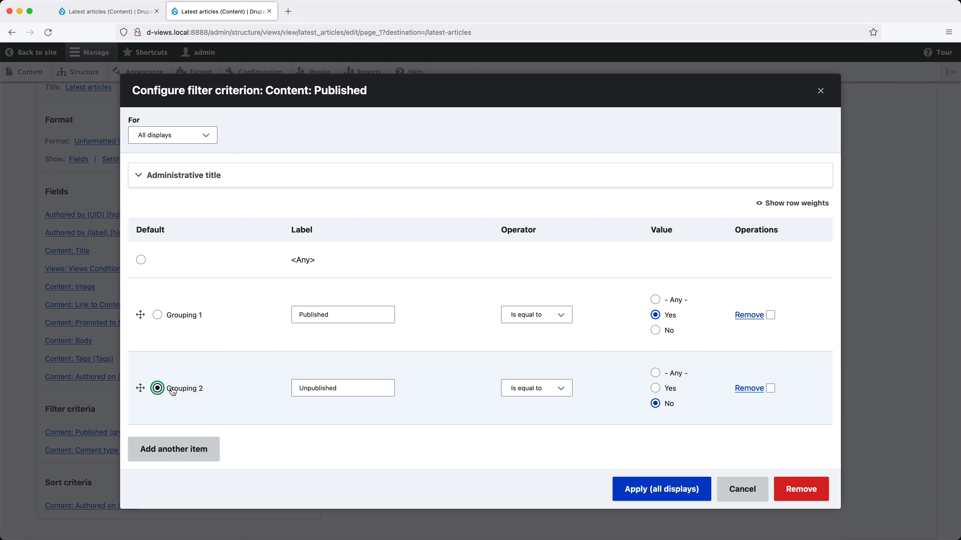
click(185, 318)
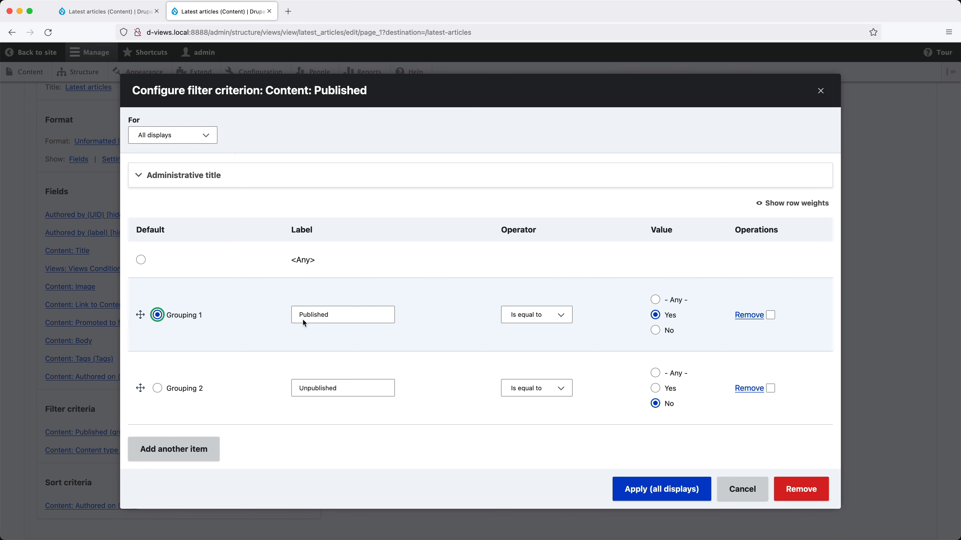
click(631, 479)
scroll(204, 392, down, 3)
scroll(202, 388, down, 1)
click(54, 437)
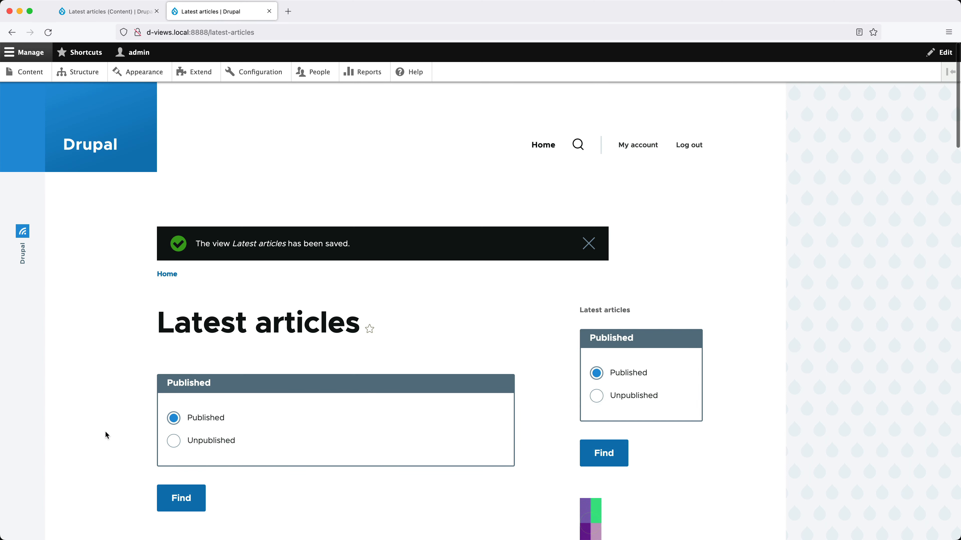
Reload the /latest-articles page without a filter parameter and check the default selection and listed articles
click(264, 31)
key(Return)
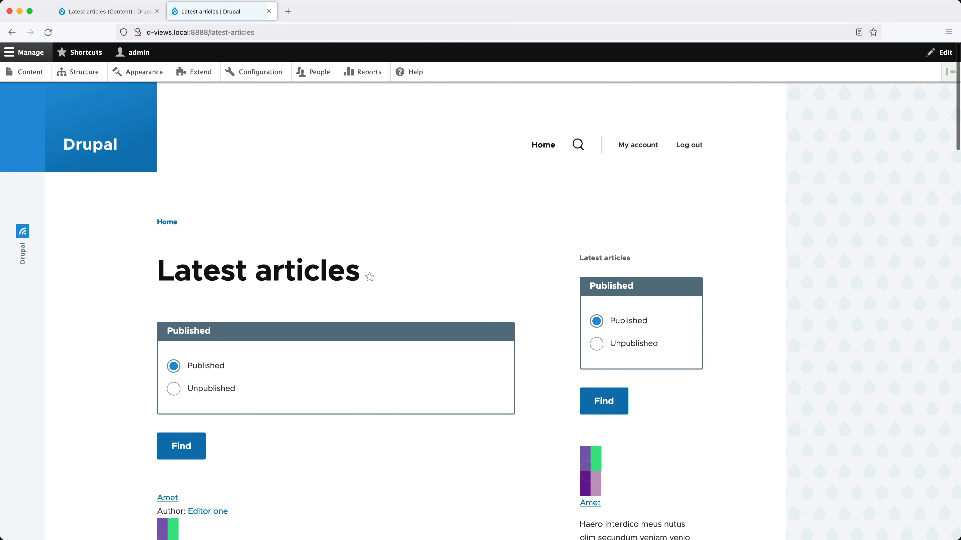
scroll(309, 312, down, 2)
scroll(308, 311, down, 3)
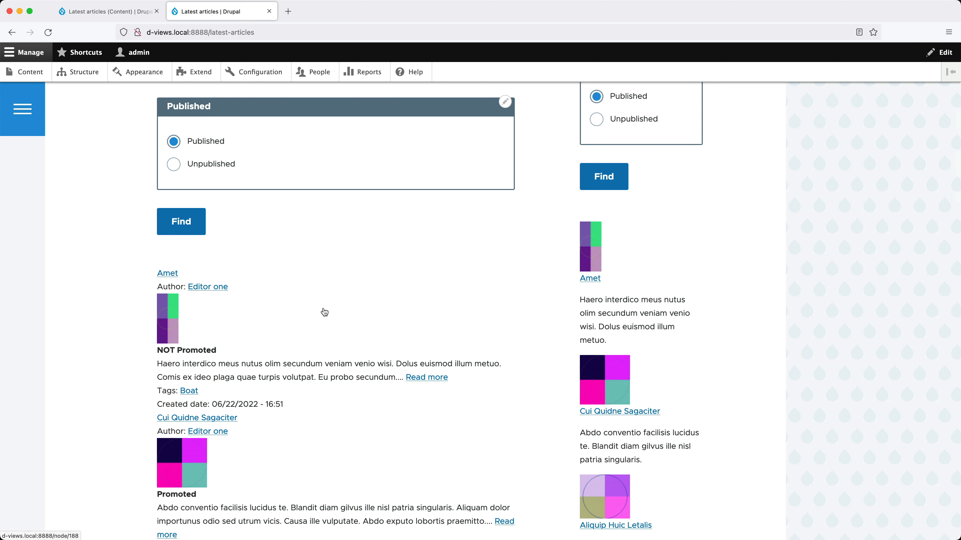
scroll(324, 311, up, 2)
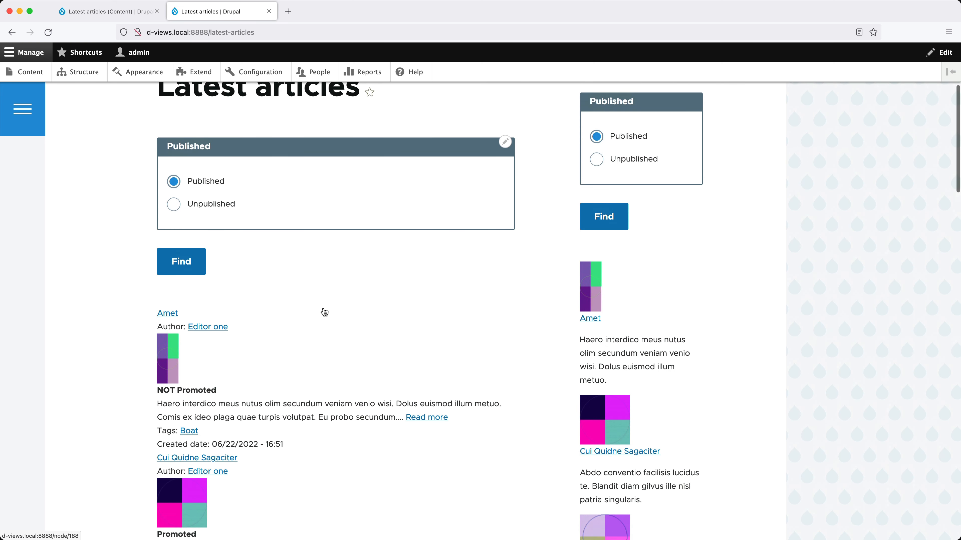
Configure the sidebar's Latest articles block to hide on the page /latest-articles, and save the block
mouse_move(693, 103)
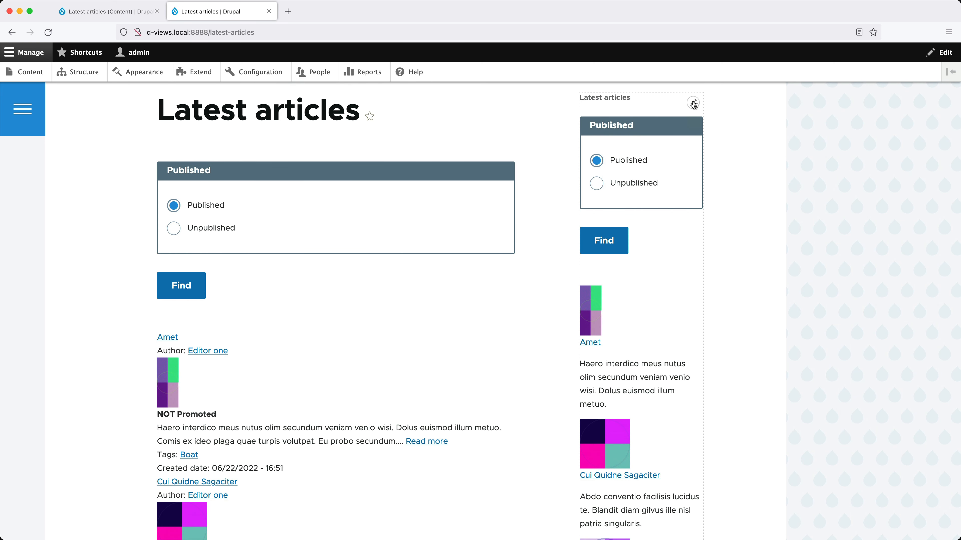
click(693, 103)
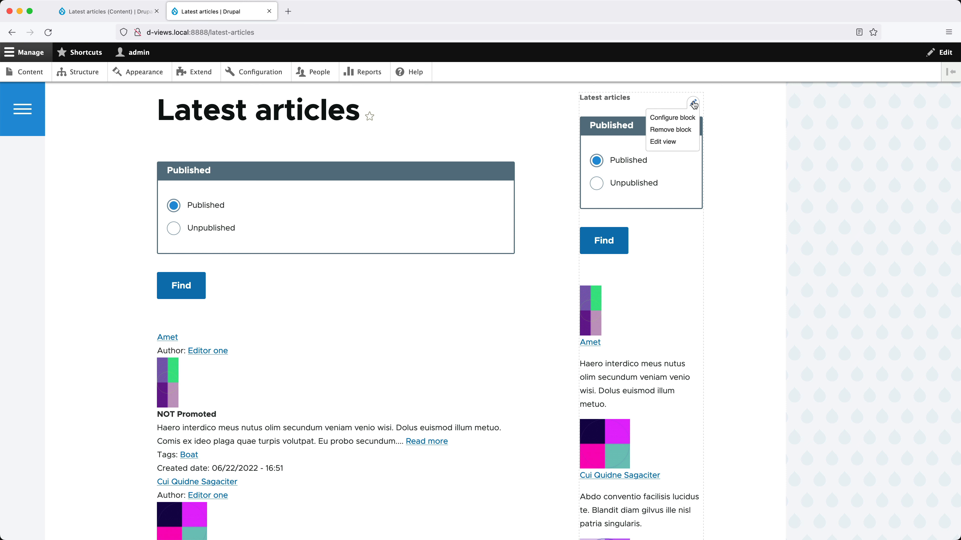
click(689, 118)
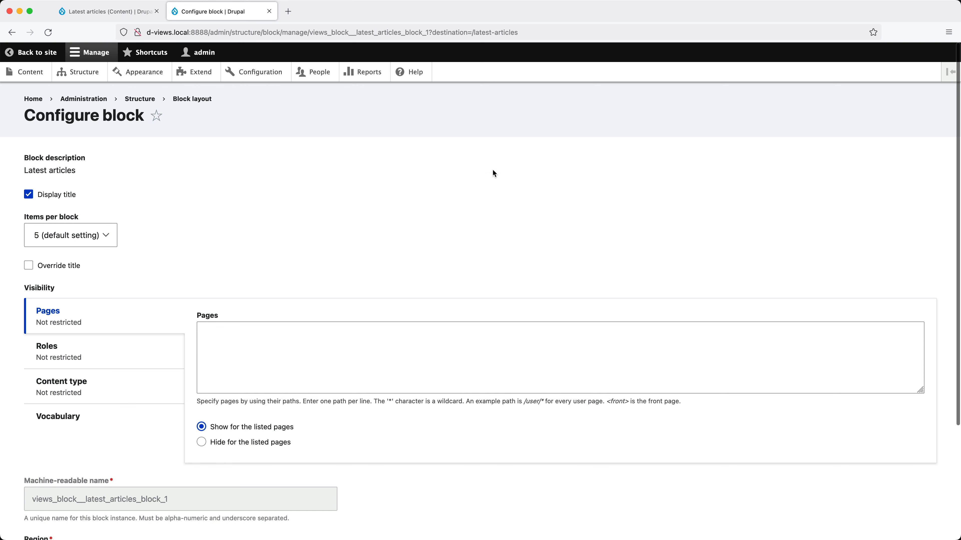
click(269, 334)
text(/latest-articles)
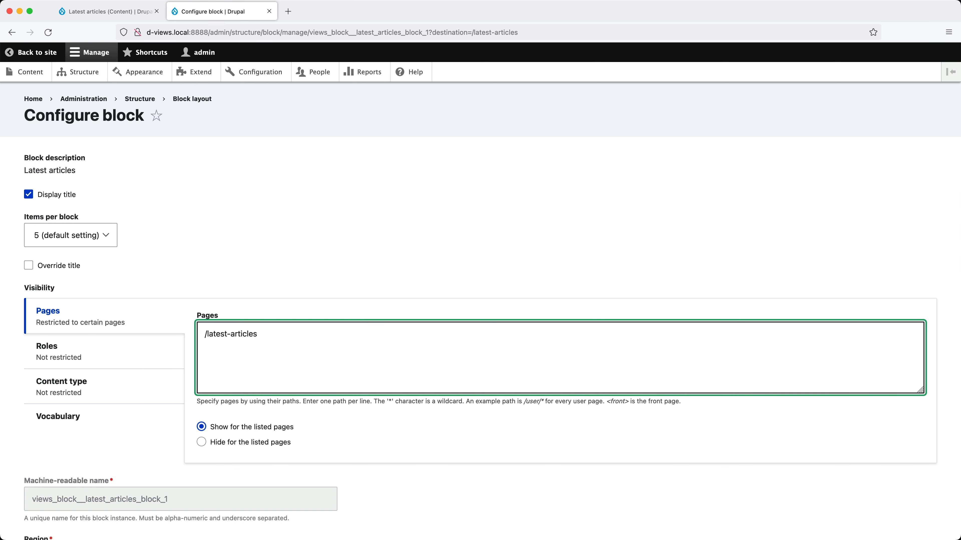
click(238, 446)
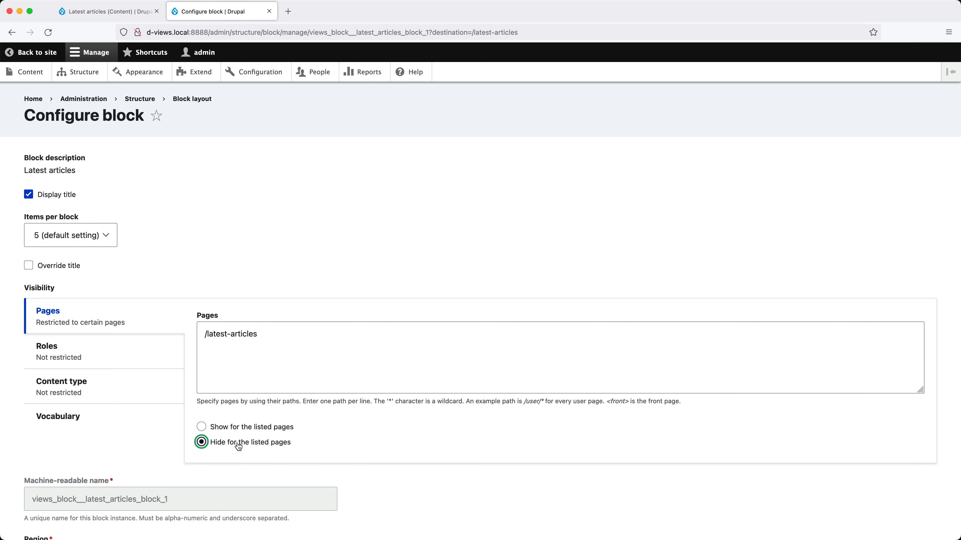
scroll(93, 490, down, 5)
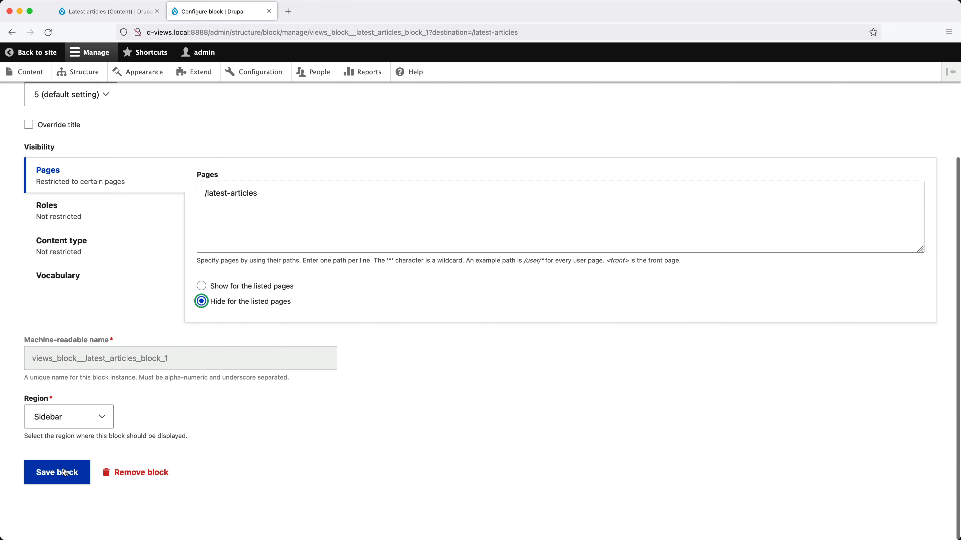
click(63, 470)
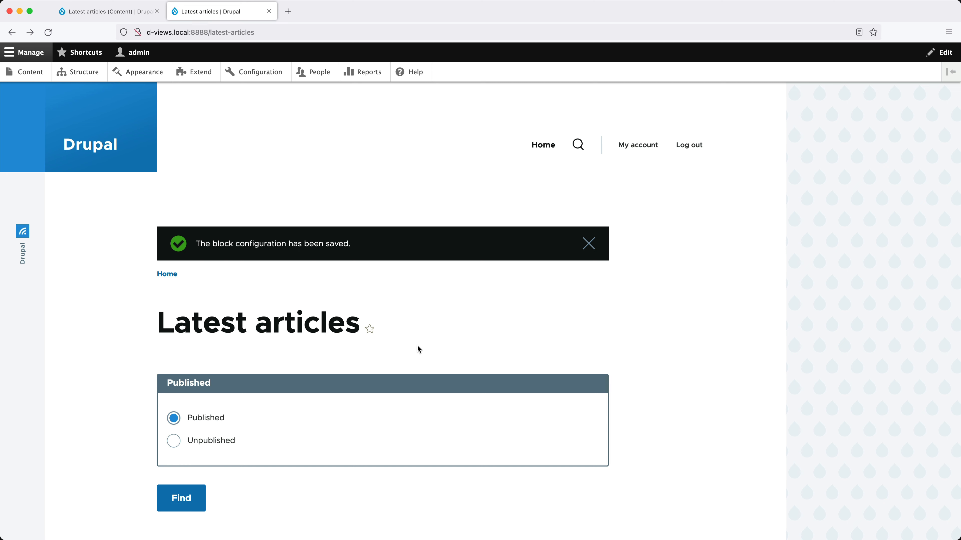
Edit the Latest articles page view and set its exposed form style to Input required for all displays
click(598, 383)
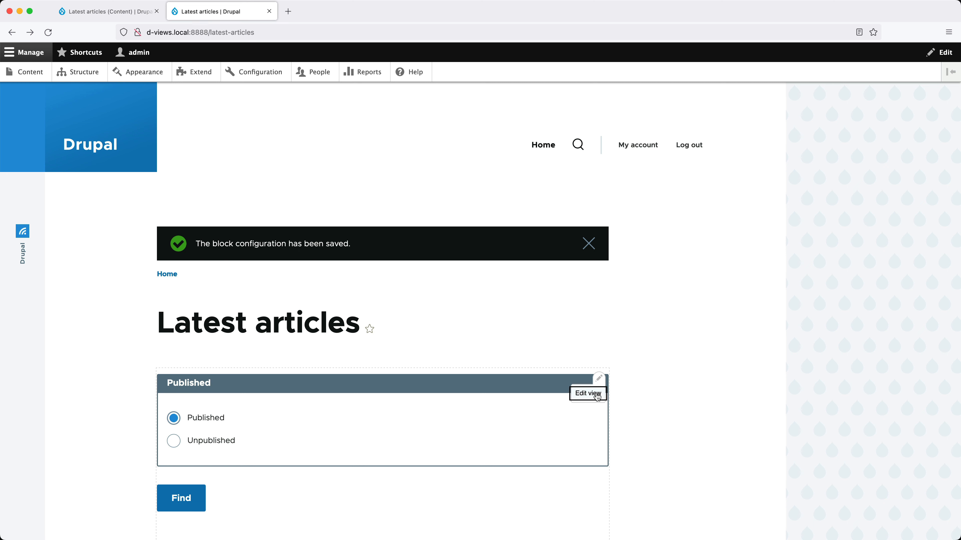
click(596, 392)
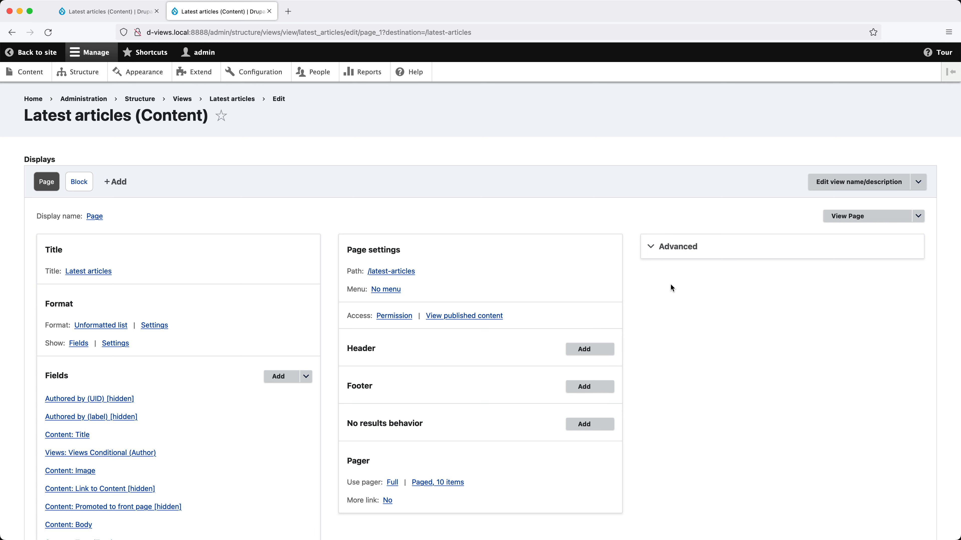
click(692, 247)
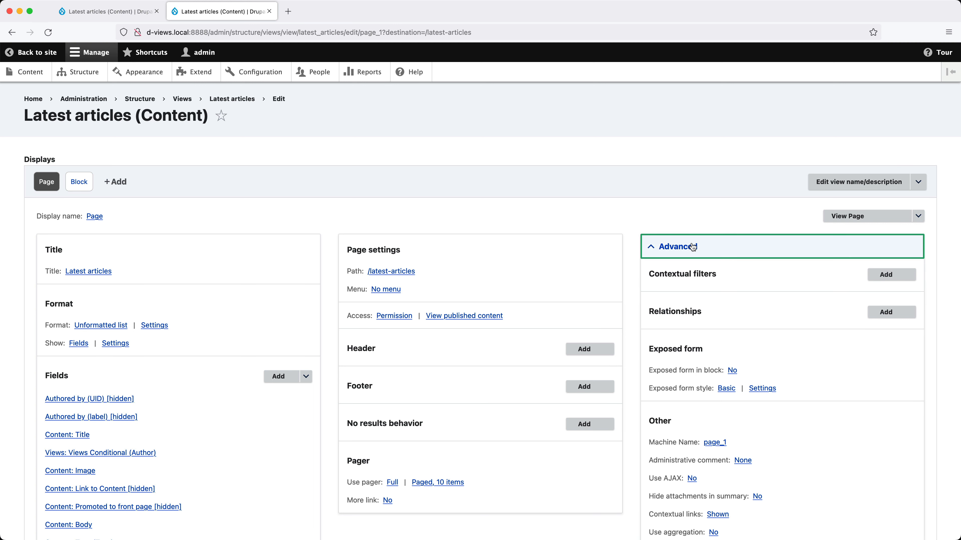
click(727, 389)
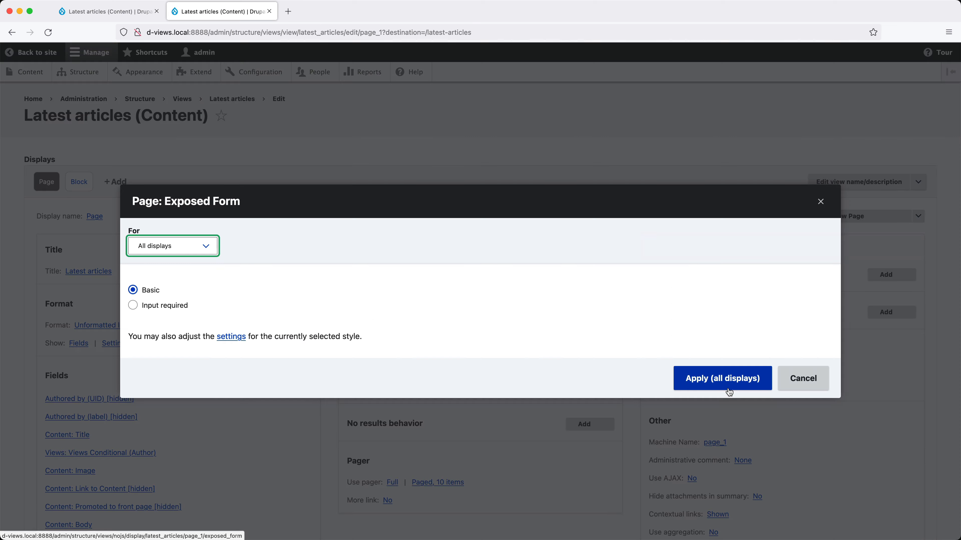
click(189, 304)
click(727, 380)
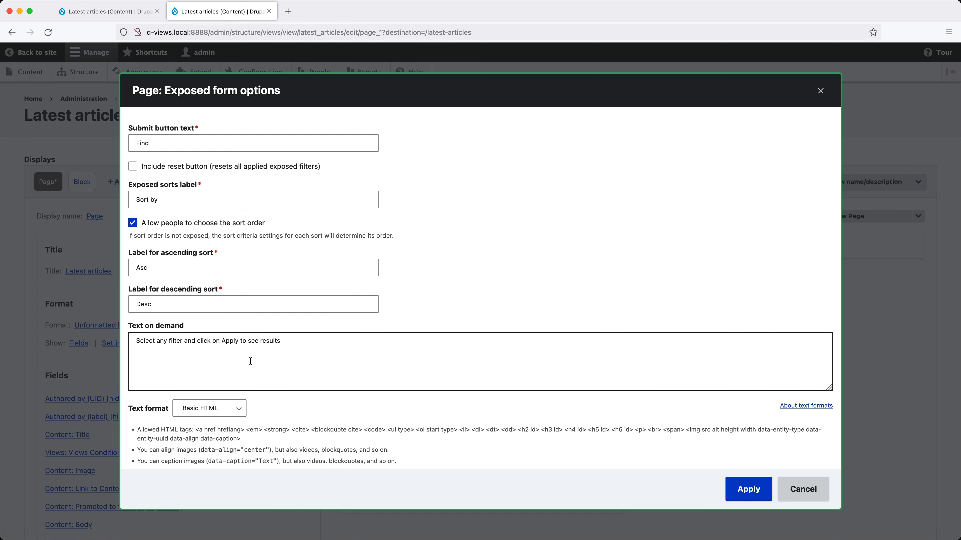
Set the exposed form's text on demand to "Select any filter and click on Find to see results" and apply it
double_click(226, 340)
text(Find)
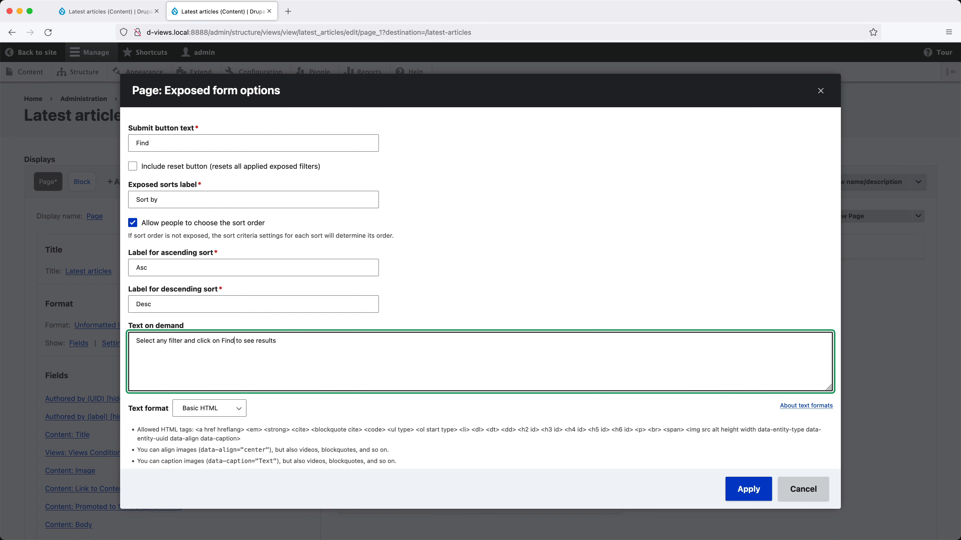
click(753, 488)
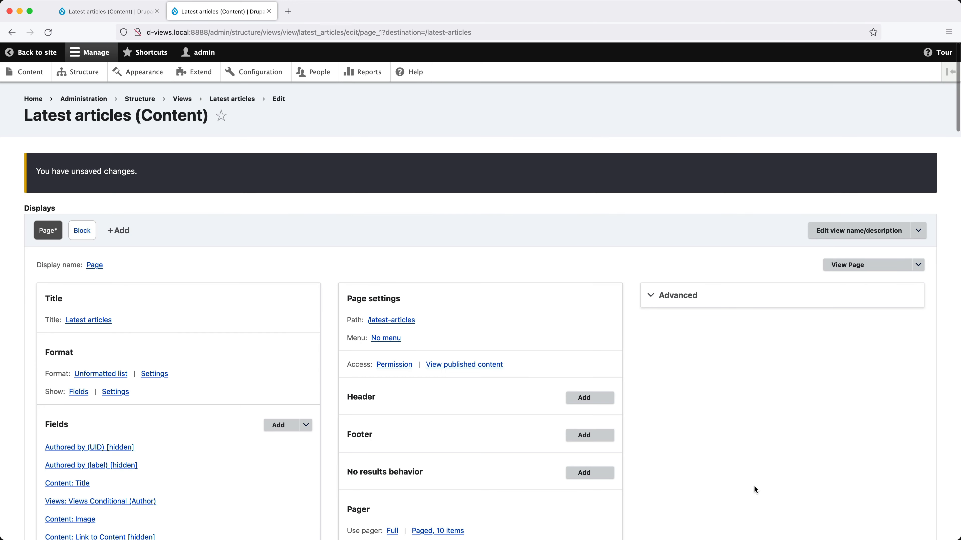
Save the view and test the exposed form on the Latest articles page by finding results with Published selected
scroll(747, 482, down, 9)
click(54, 462)
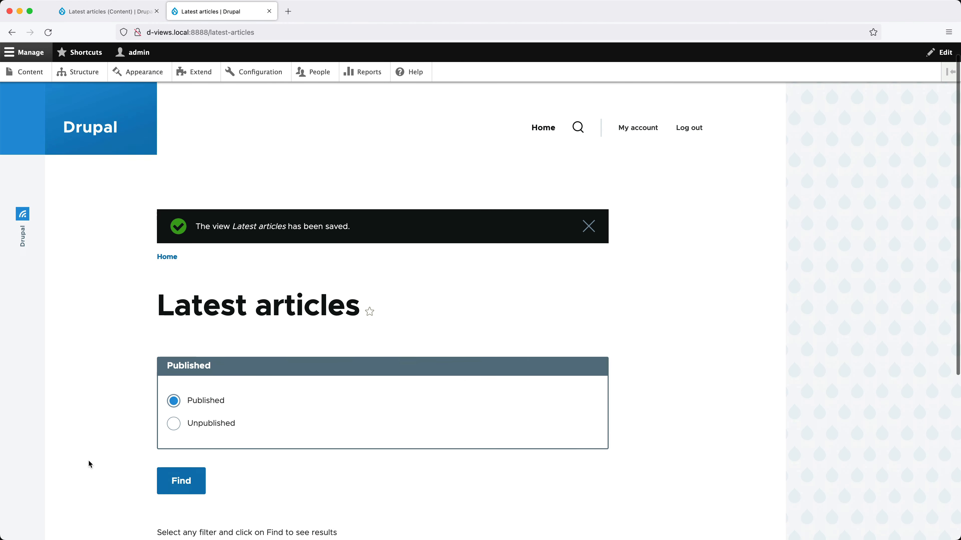
scroll(89, 464, down, 3)
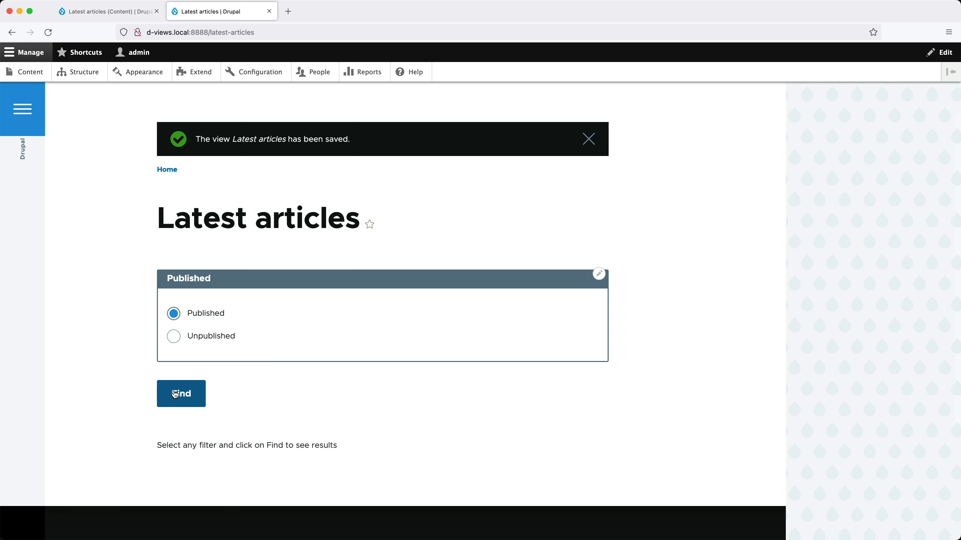
click(182, 392)
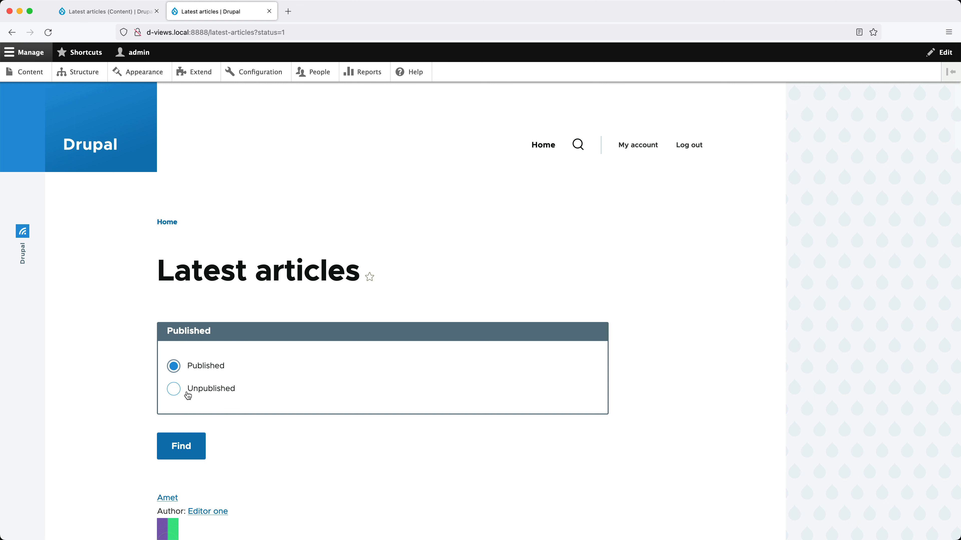
Edit the Latest articles page view and set its exposed form style to Basic for all displays, keeping the default form options
click(599, 327)
click(590, 340)
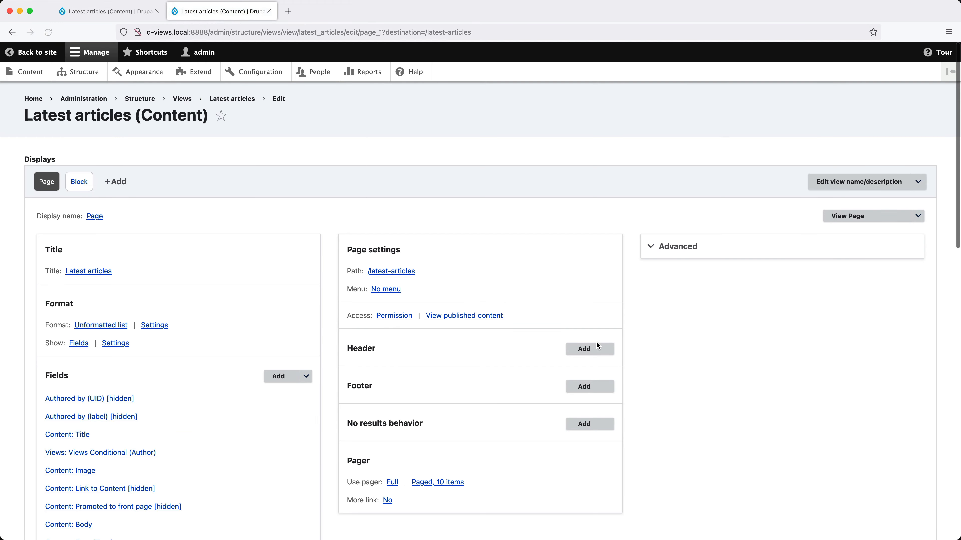
click(680, 248)
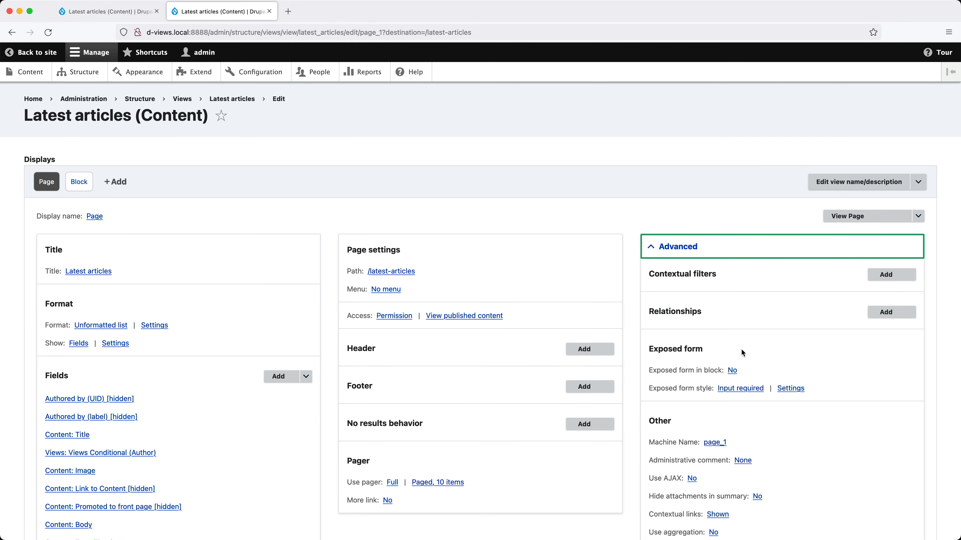
click(741, 388)
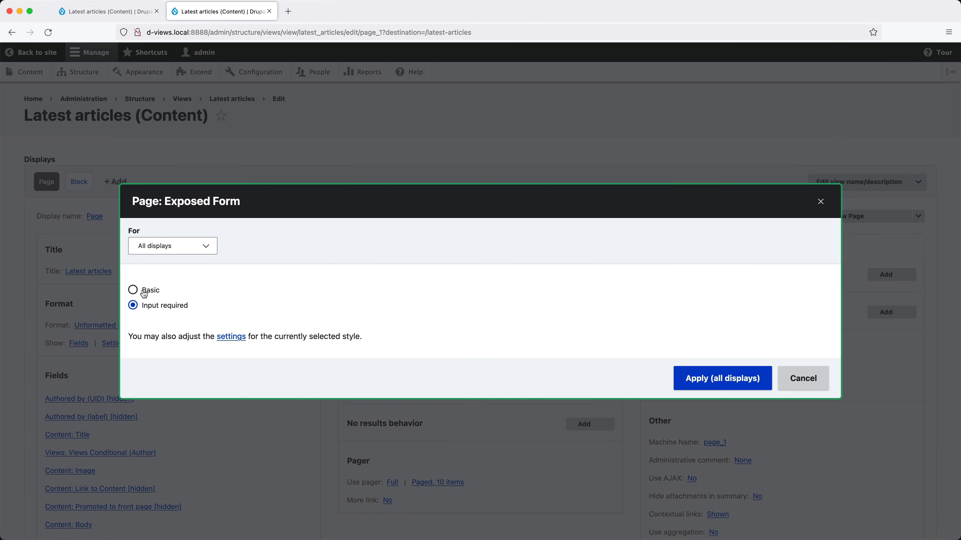
click(144, 294)
click(709, 393)
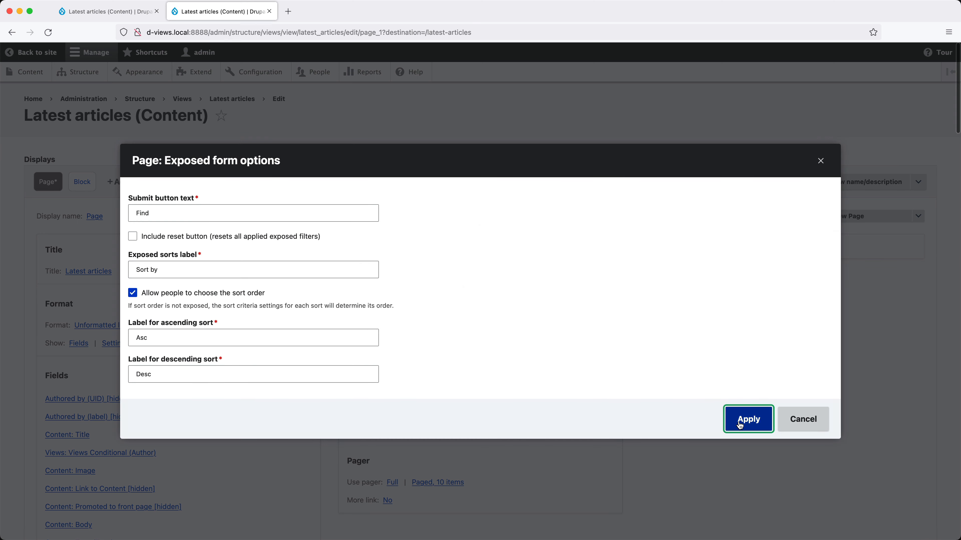
click(740, 426)
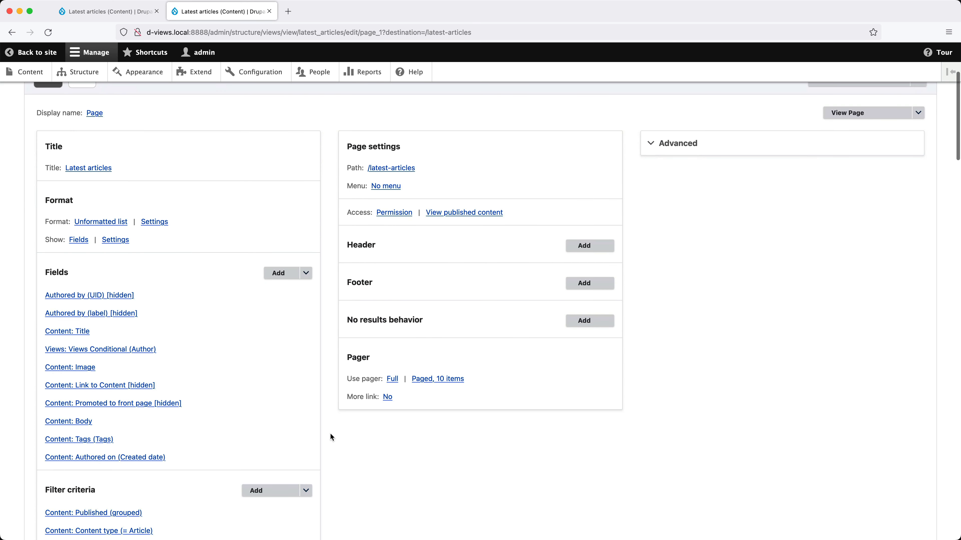
Search the available filter criteria for "title" and add the Title filter from the Content category to all displays
scroll(331, 434, down, 3)
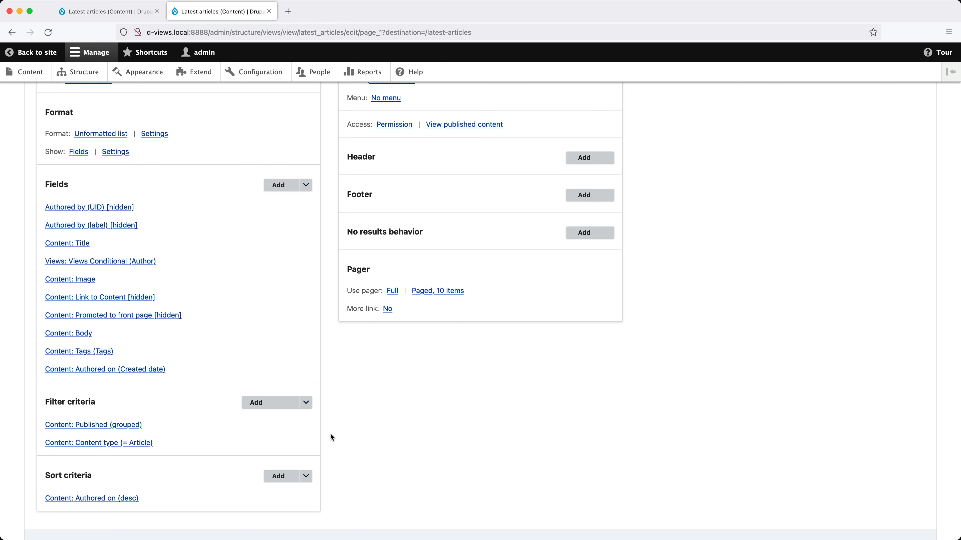
click(270, 403)
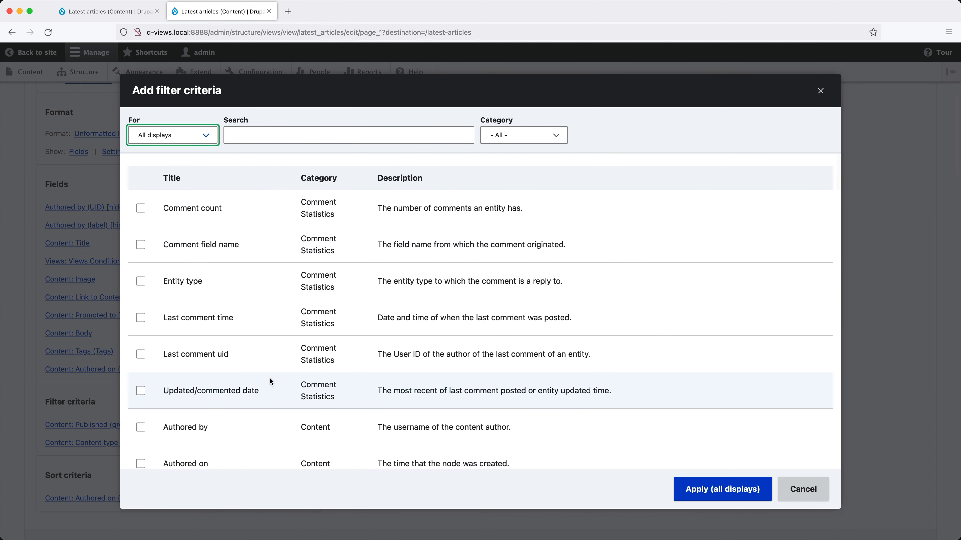
click(256, 139)
text(title)
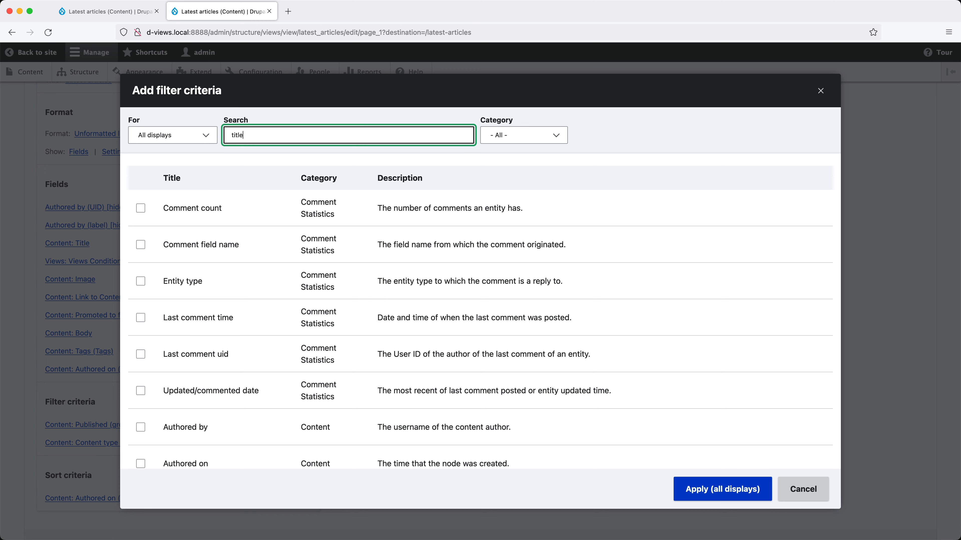
click(140, 244)
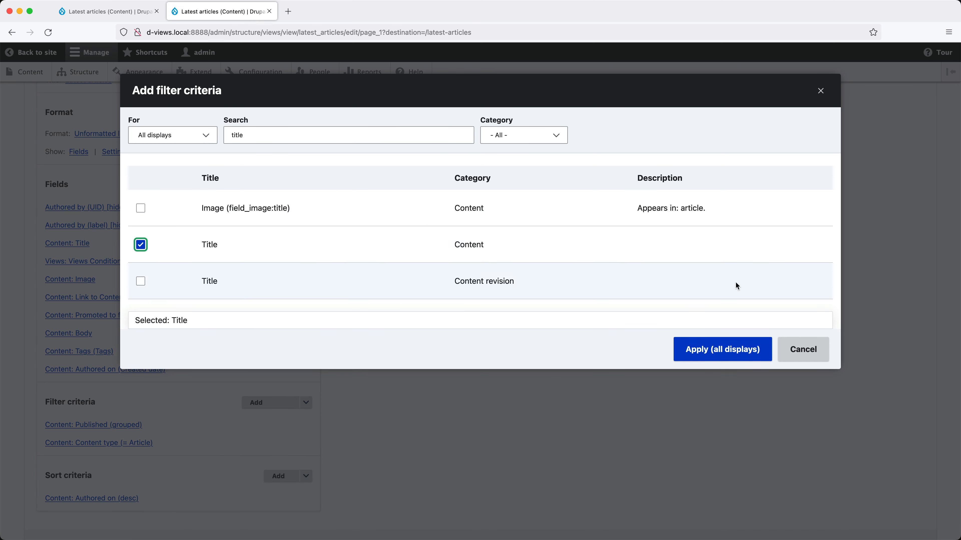
click(734, 349)
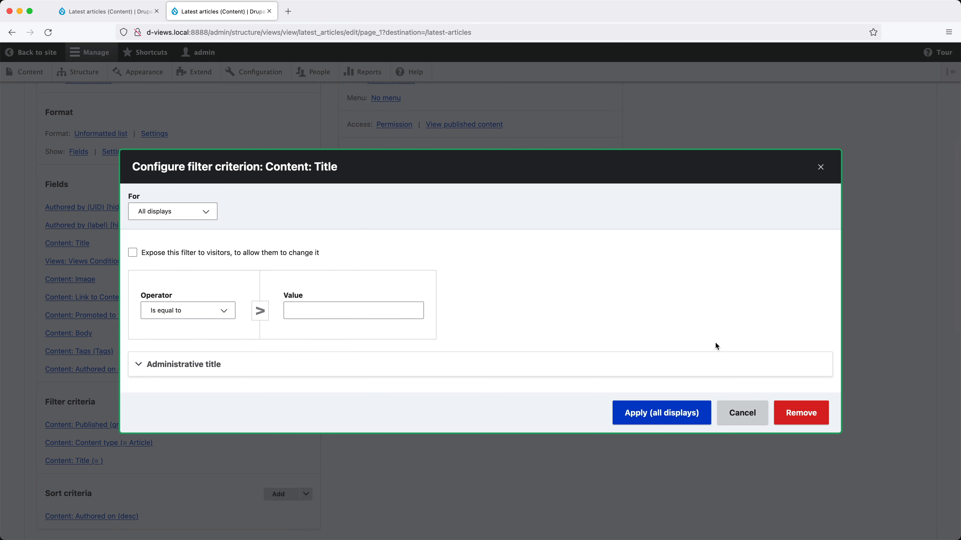
Expose the Title filter to visitors with the Contains operator, apply it to all displays, and check the preview
click(217, 253)
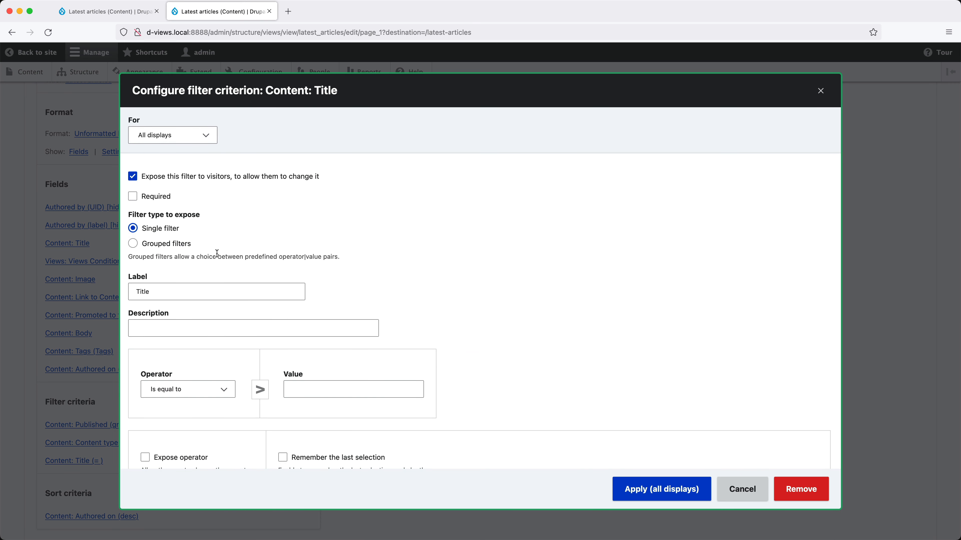
click(209, 387)
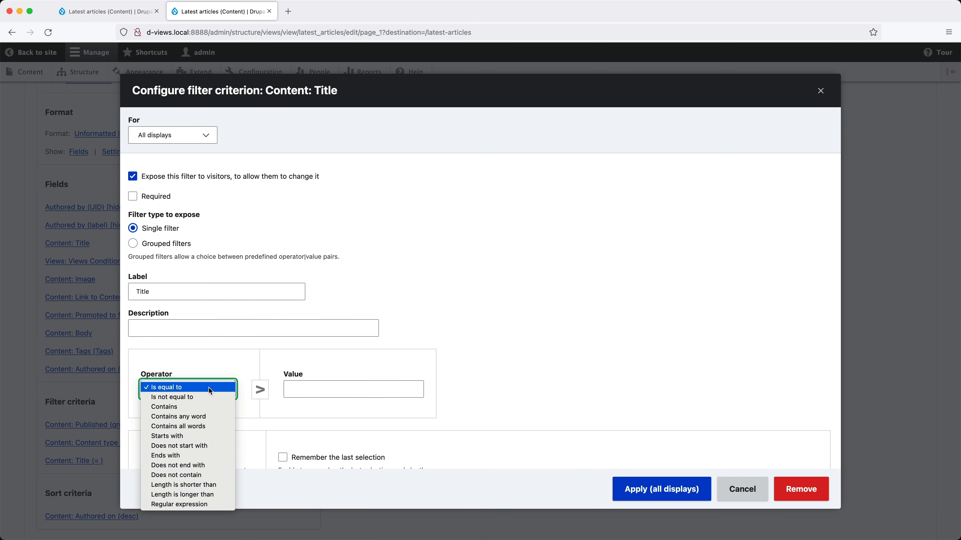
click(205, 407)
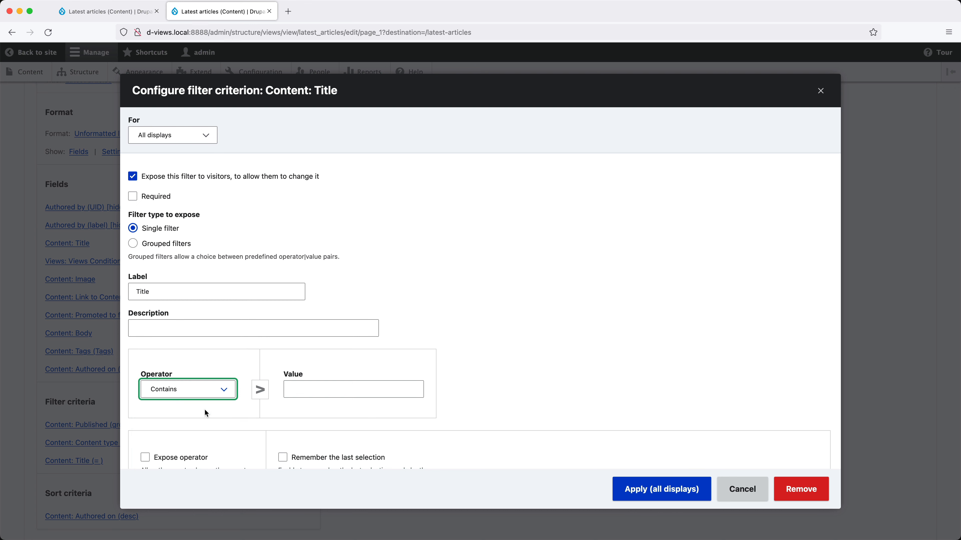
click(647, 490)
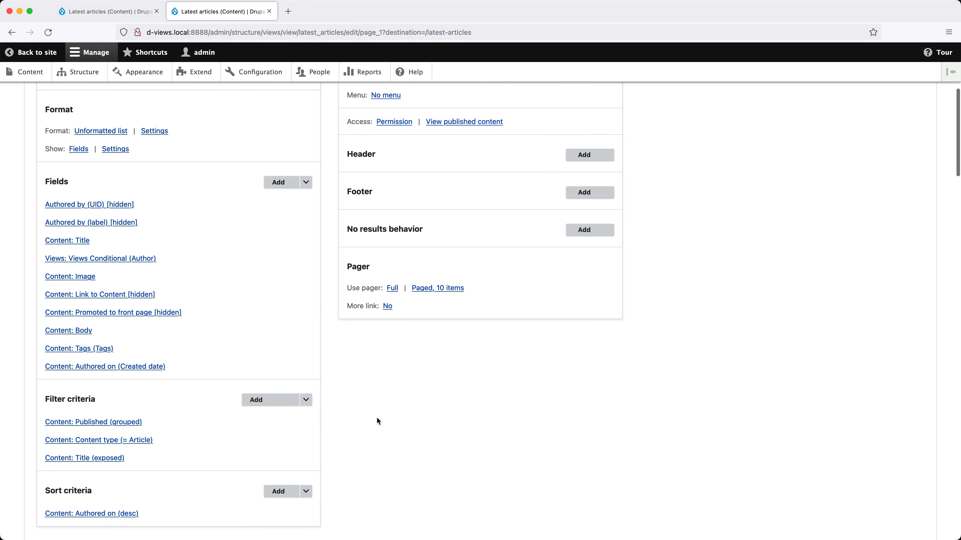
scroll(376, 417, down, 15)
scroll(376, 422, down, 2)
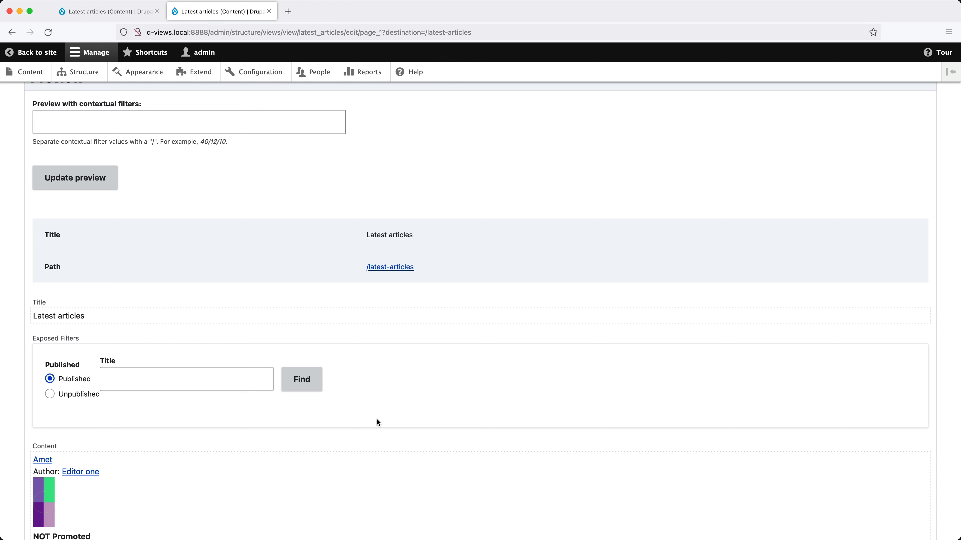
Rearrange the filter criteria so Content: Title comes first, apply to all displays, and check the exposed filters in the preview
scroll(377, 423, up, 11)
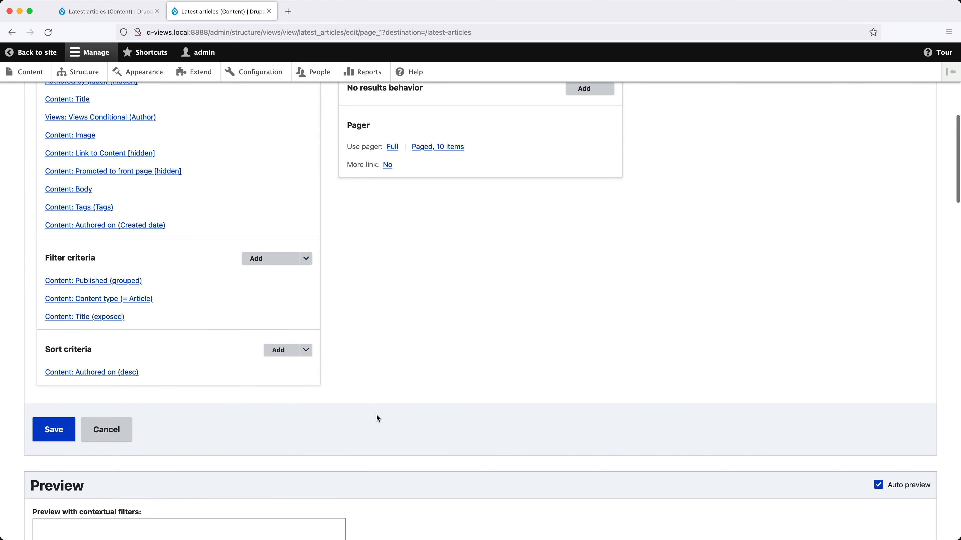
scroll(377, 415, up, 1)
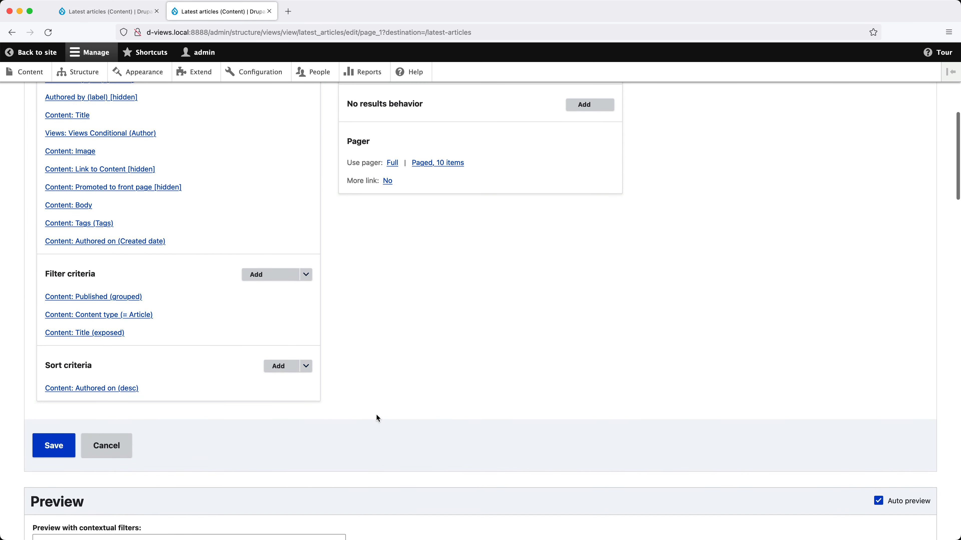
click(306, 274)
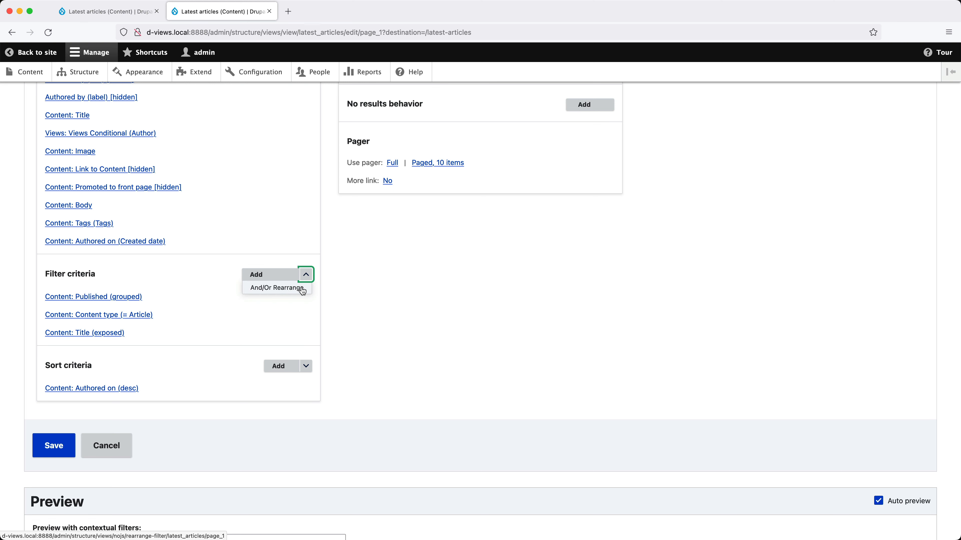
click(277, 287)
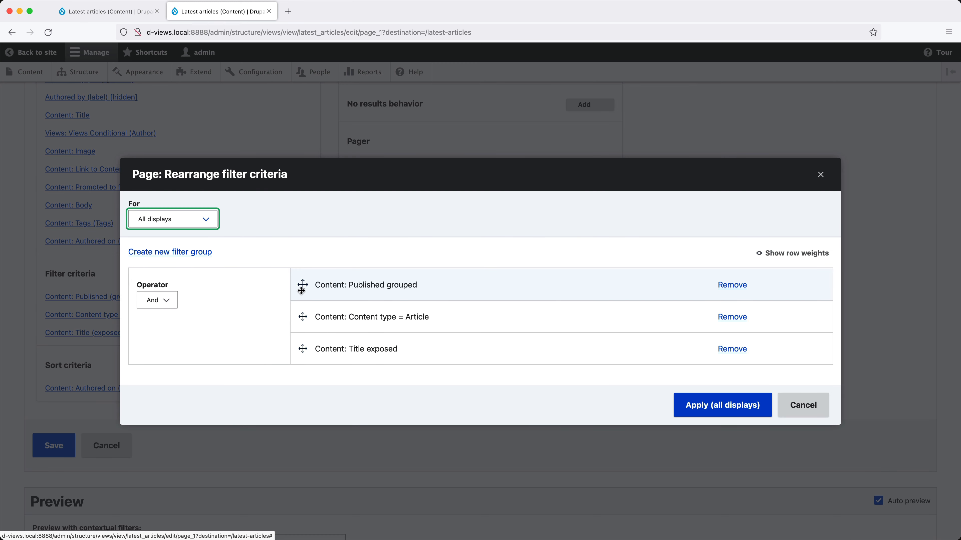
drag(303, 348, 302, 285)
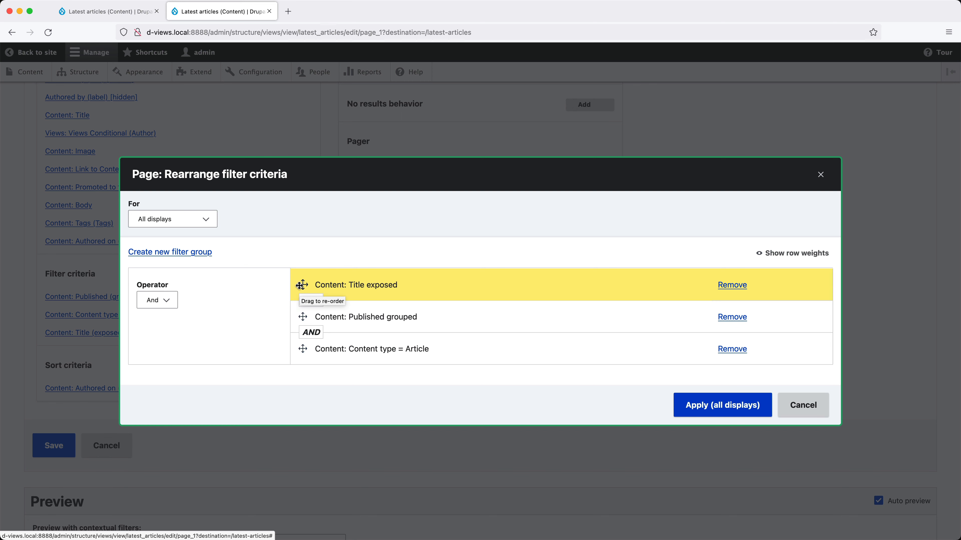
click(705, 406)
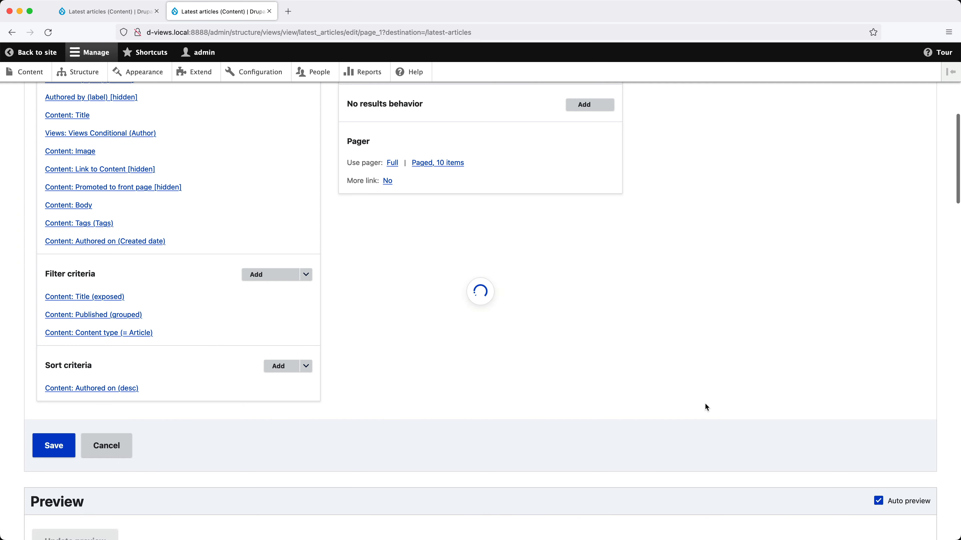
scroll(170, 447, down, 6)
scroll(170, 443, down, 4)
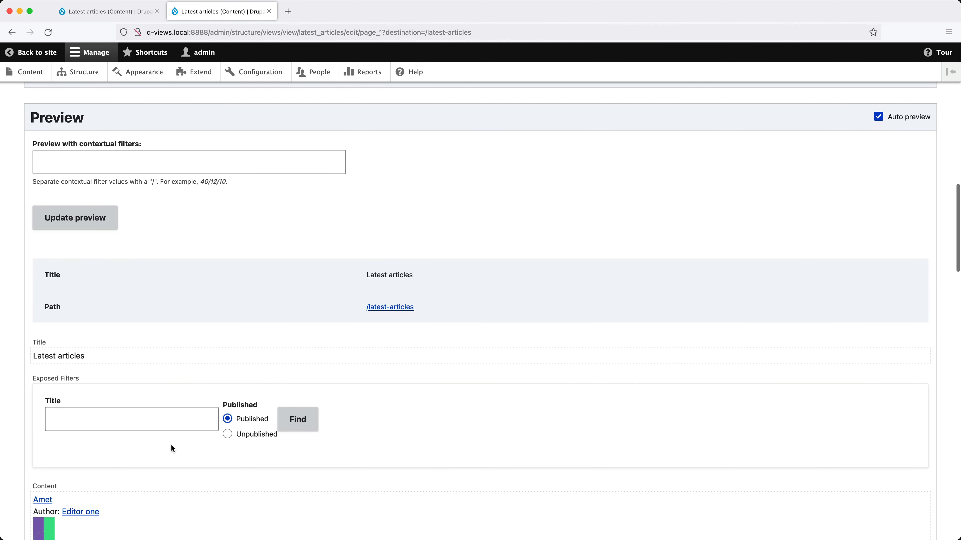
Save the view and filter the Latest articles page by the title "voco" to check the listed articles
scroll(170, 444, up, 5)
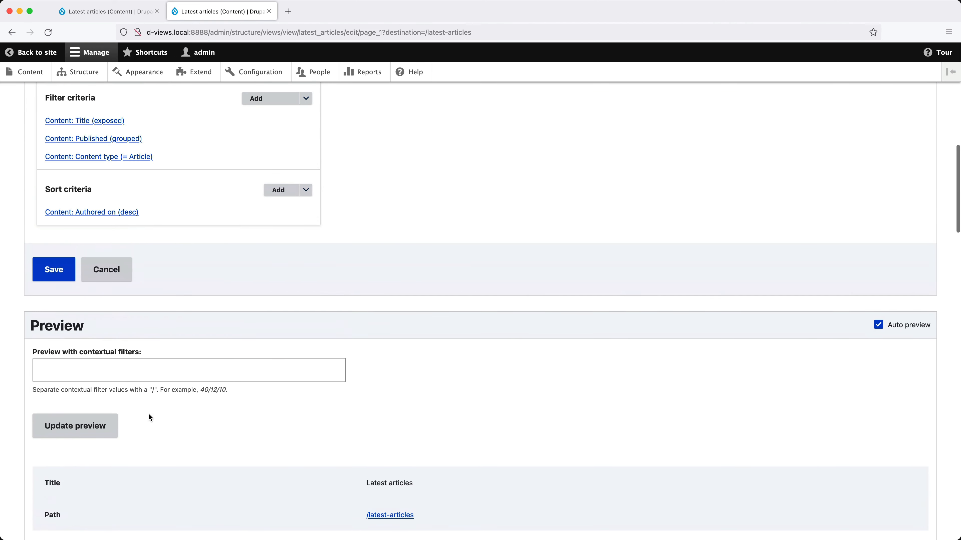
click(68, 272)
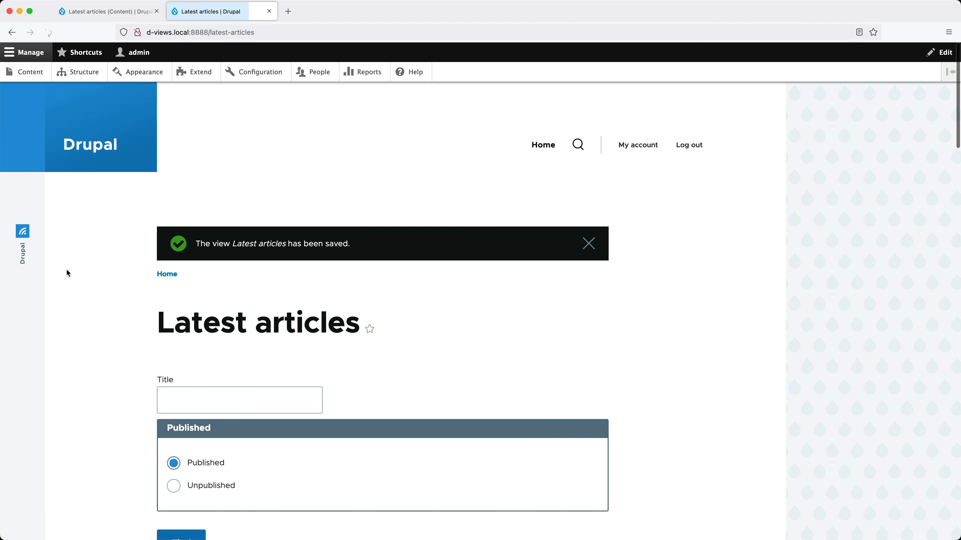
click(182, 403)
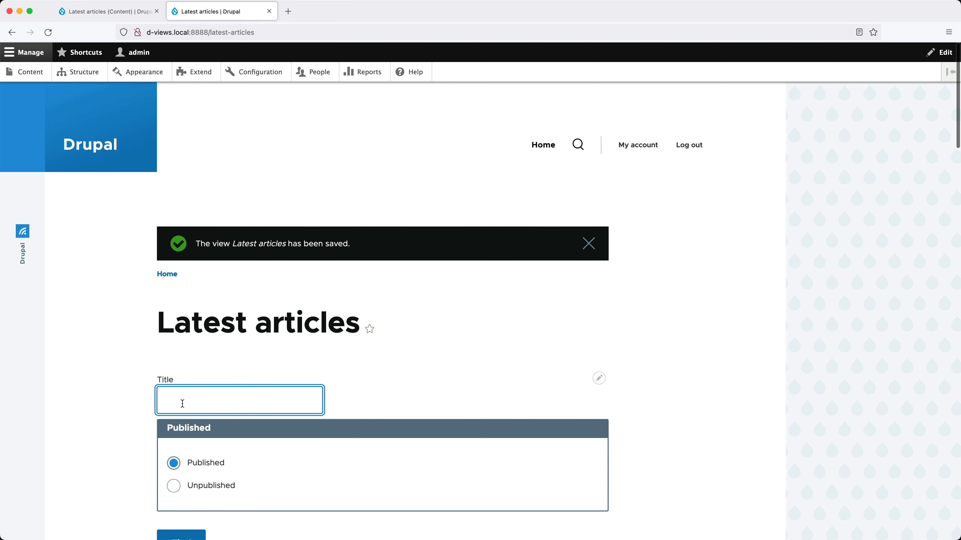
text(voco)
key(Return)
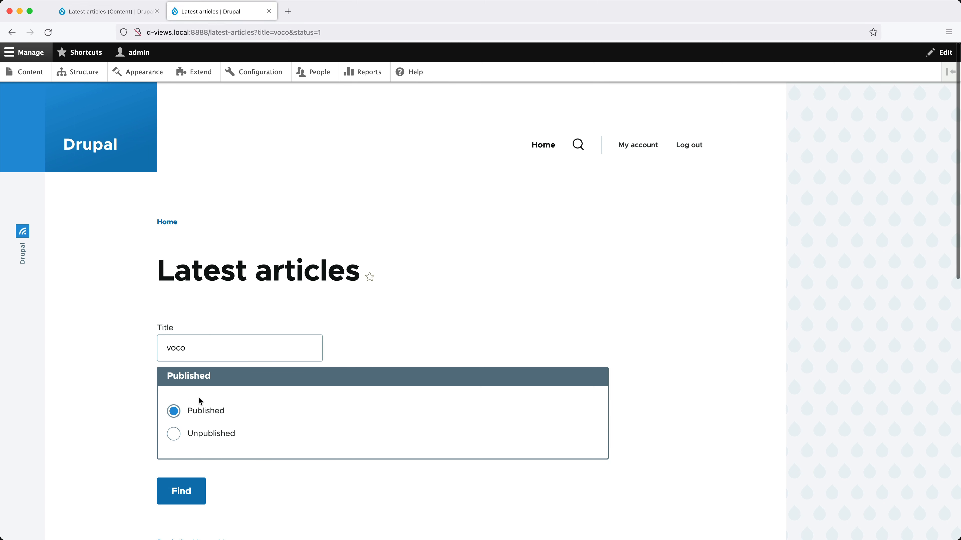
scroll(200, 401, down, 5)
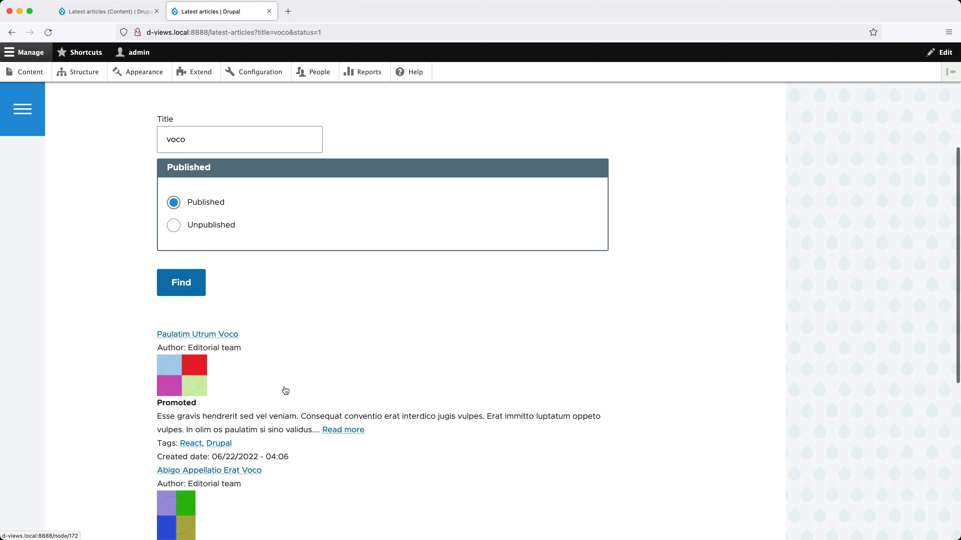